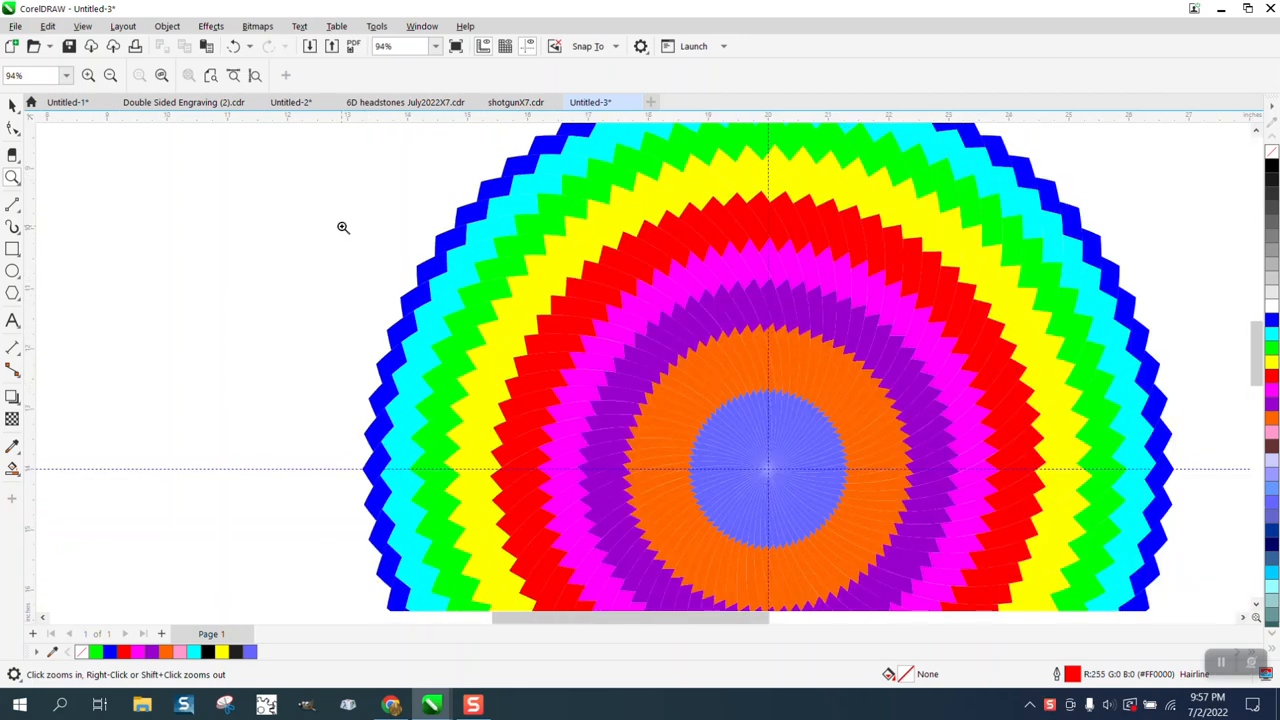
- Move the whole multicoloured wheel off the page, to the empty area beyond the page's right edge
scroll(342, 226, "down", 4)
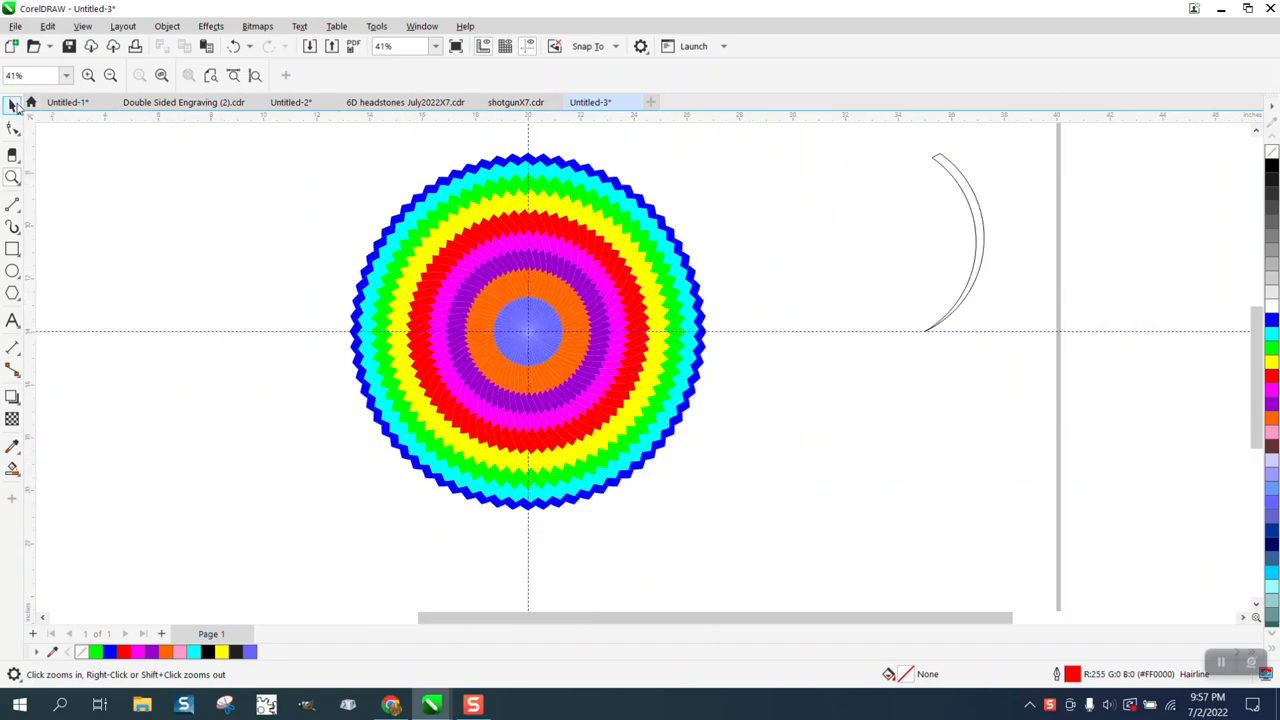
left_click(13, 106)
scroll(397, 229, "down", 2)
left_click_drag(480, 323, 614, 400)
left_click_drag(497, 298, 904, 304)
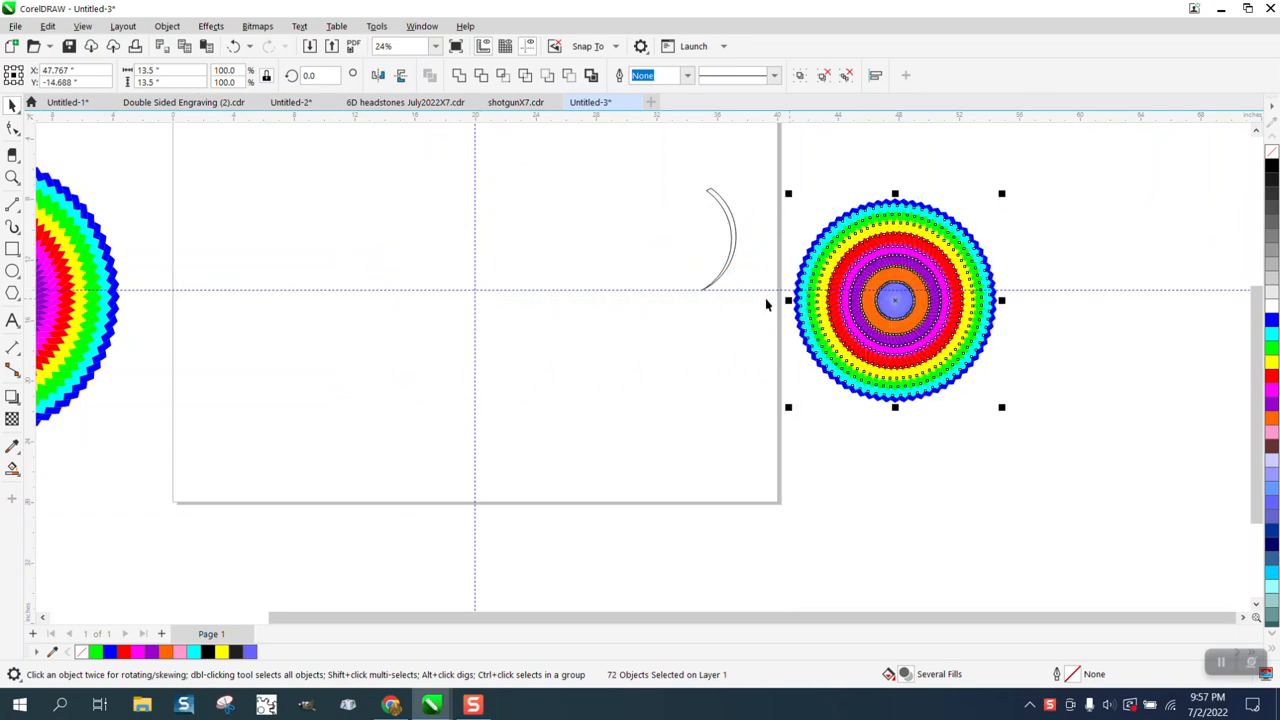
- Draw a polygon about 15 in wide centred on the guideline intersection and give it 72 sides
left_click(13, 295)
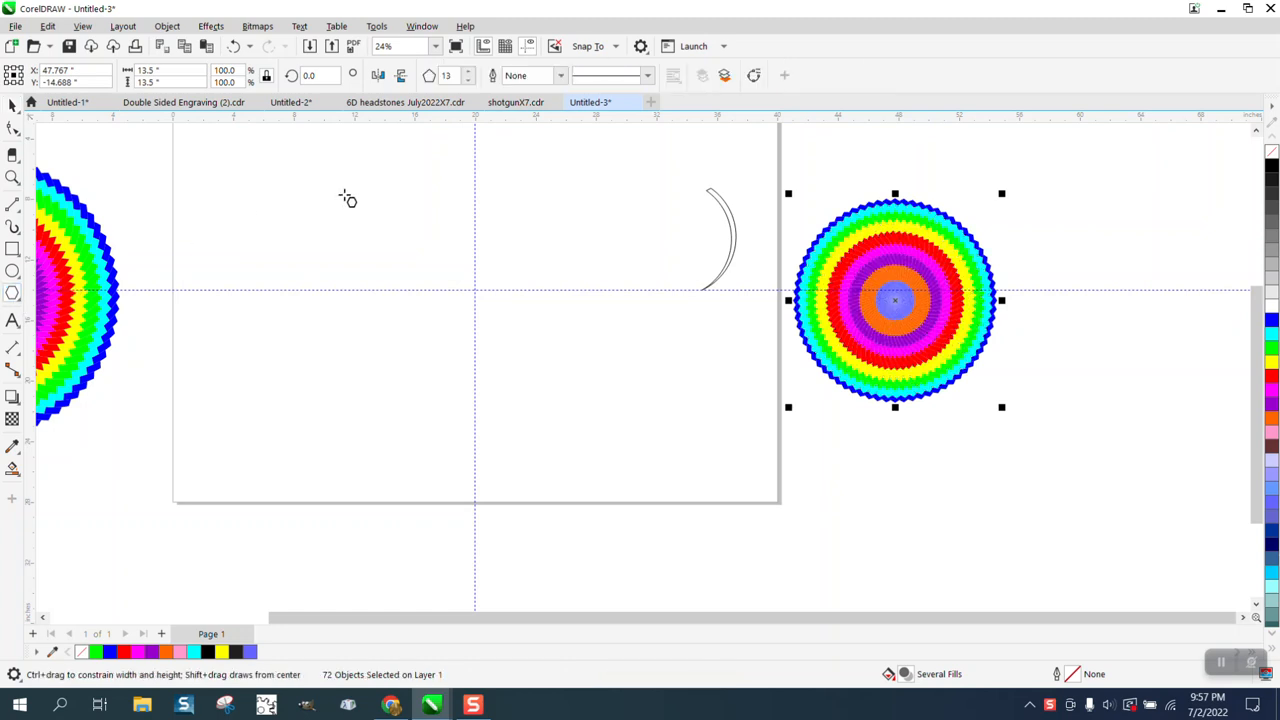
left_click_drag(558, 197, 391, 346)
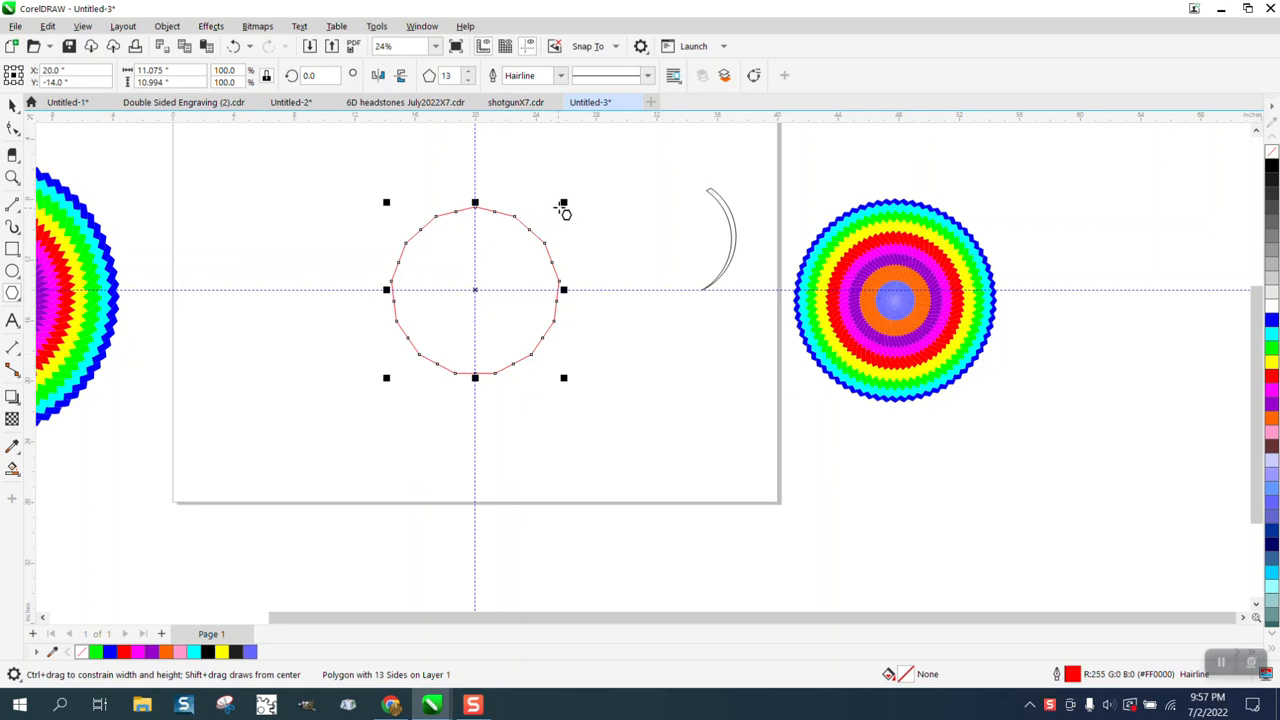
left_click_drag(563, 202, 598, 172)
double_click(448, 75)
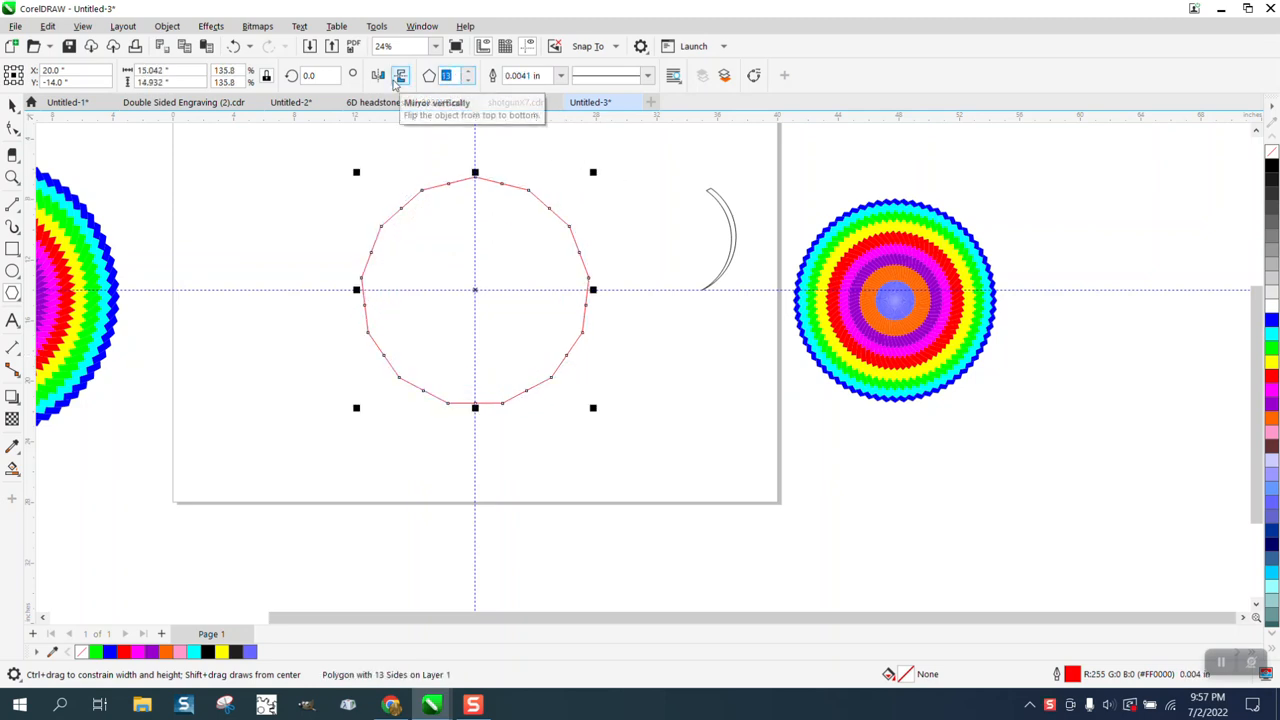
type("72")
key("Return")
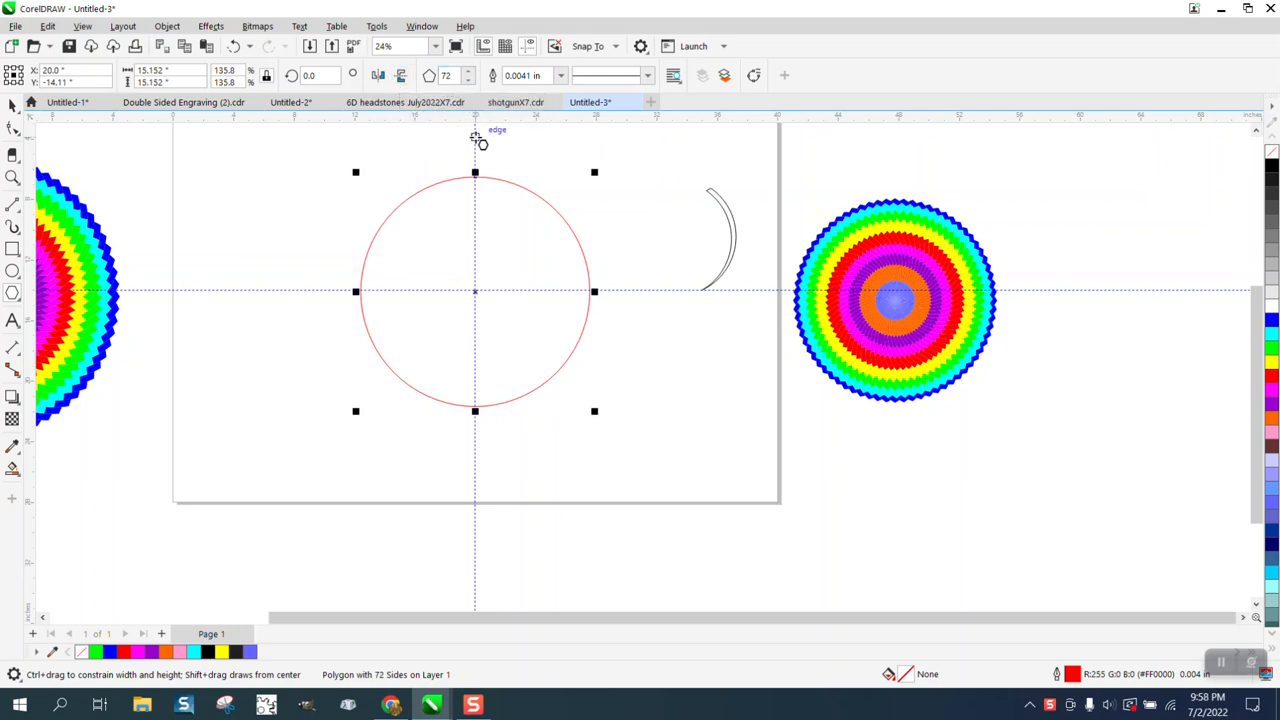
- Pull a midpoint node near the polygon's top slightly inward to turn the whole outline into a zigzag
left_click(13, 128)
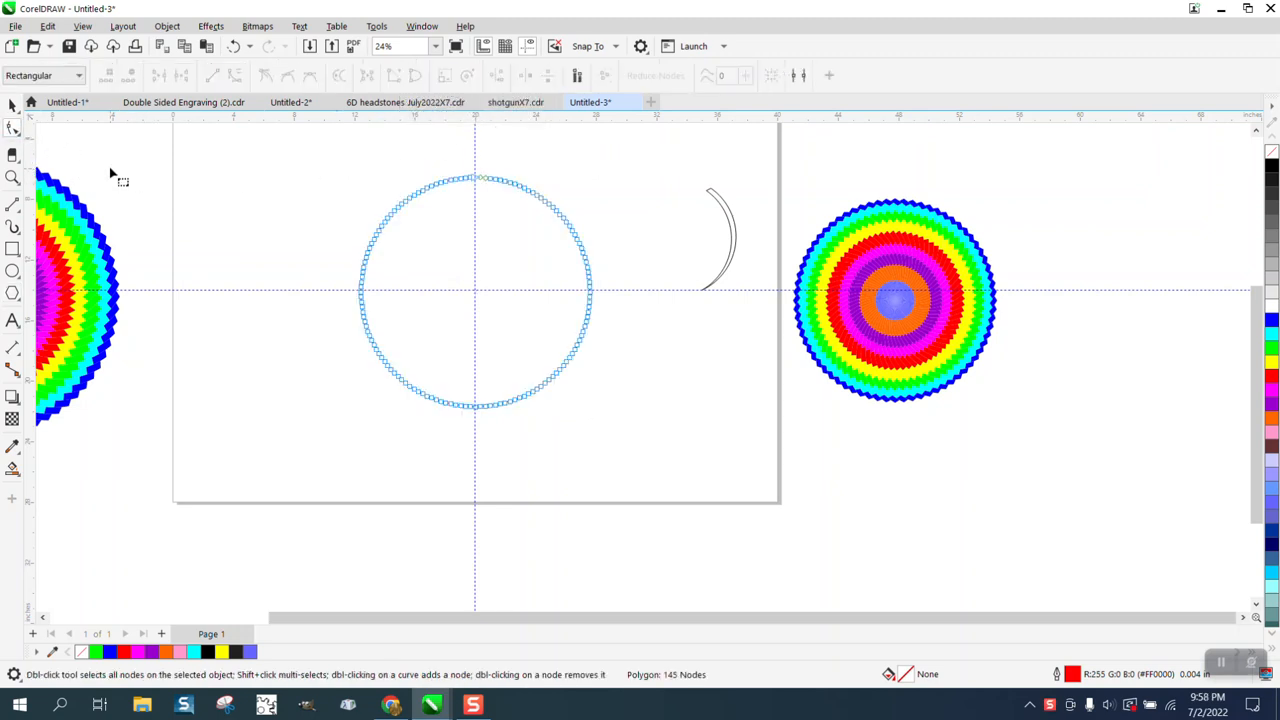
left_click(12, 176)
left_click(322, 157)
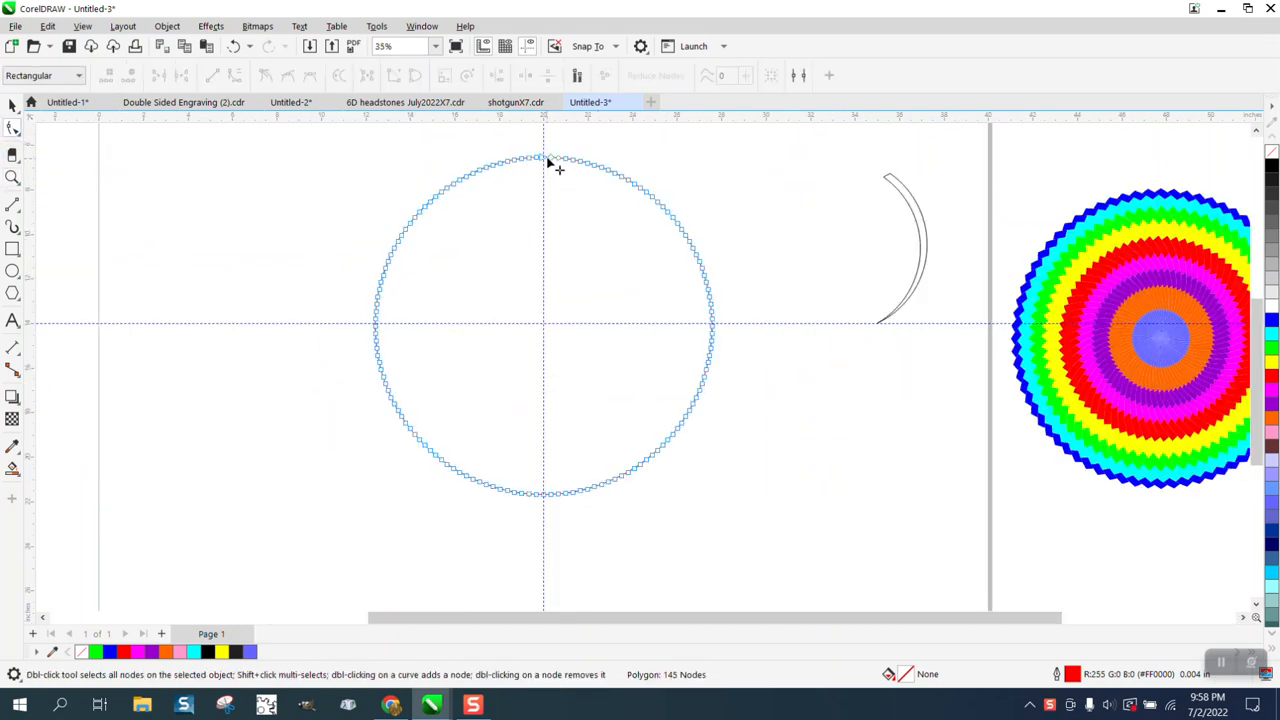
left_click_drag(550, 160, 549, 172)
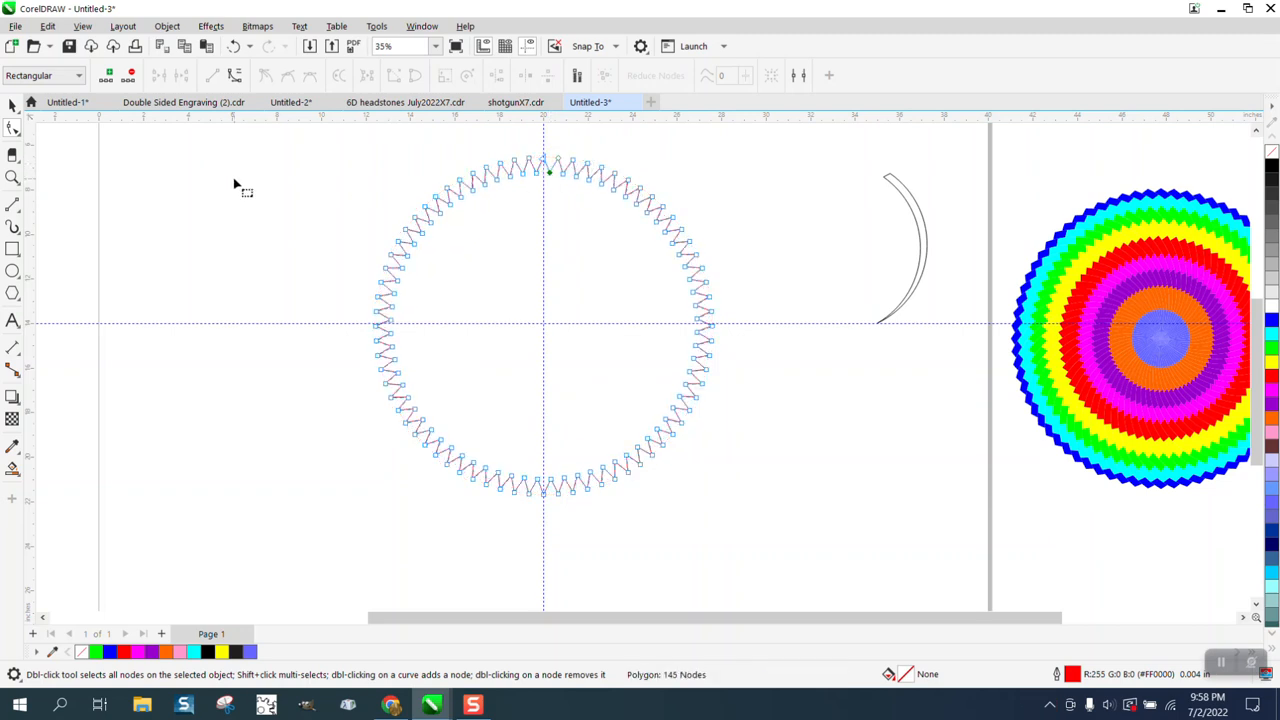
left_click(12, 177)
left_click_drag(486, 160, 592, 200)
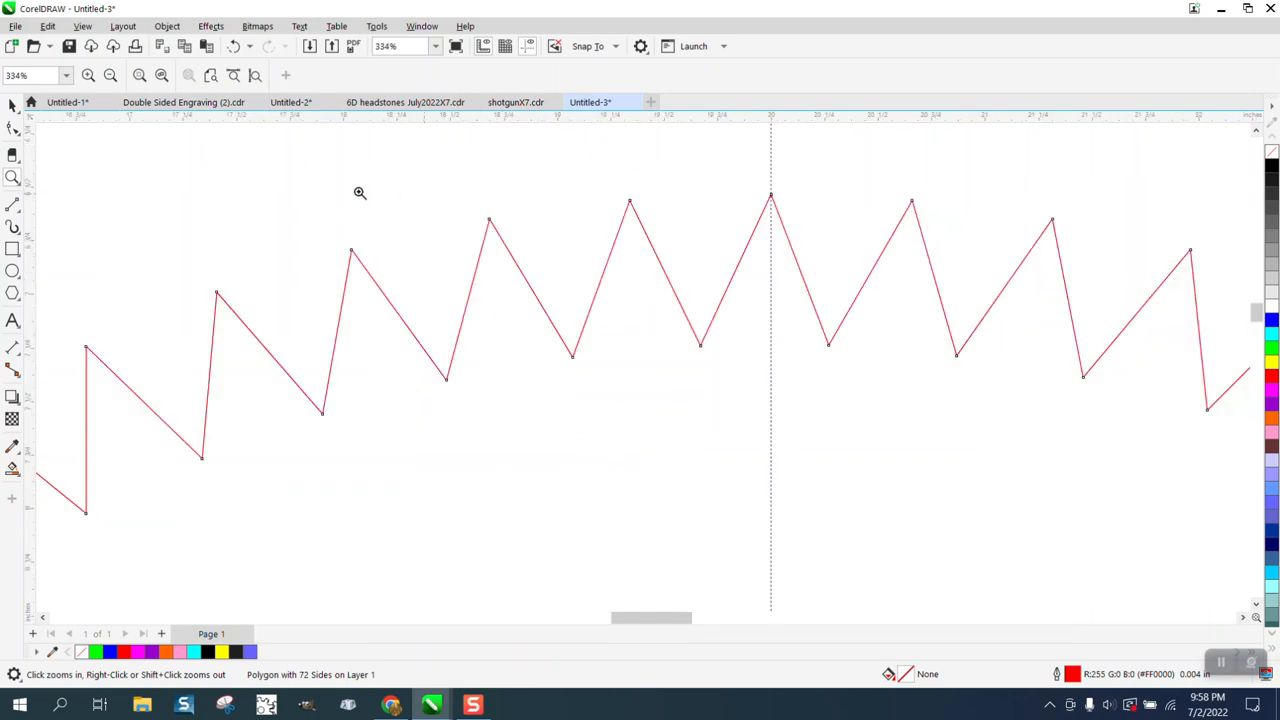
scroll(97, 187, "down", 5)
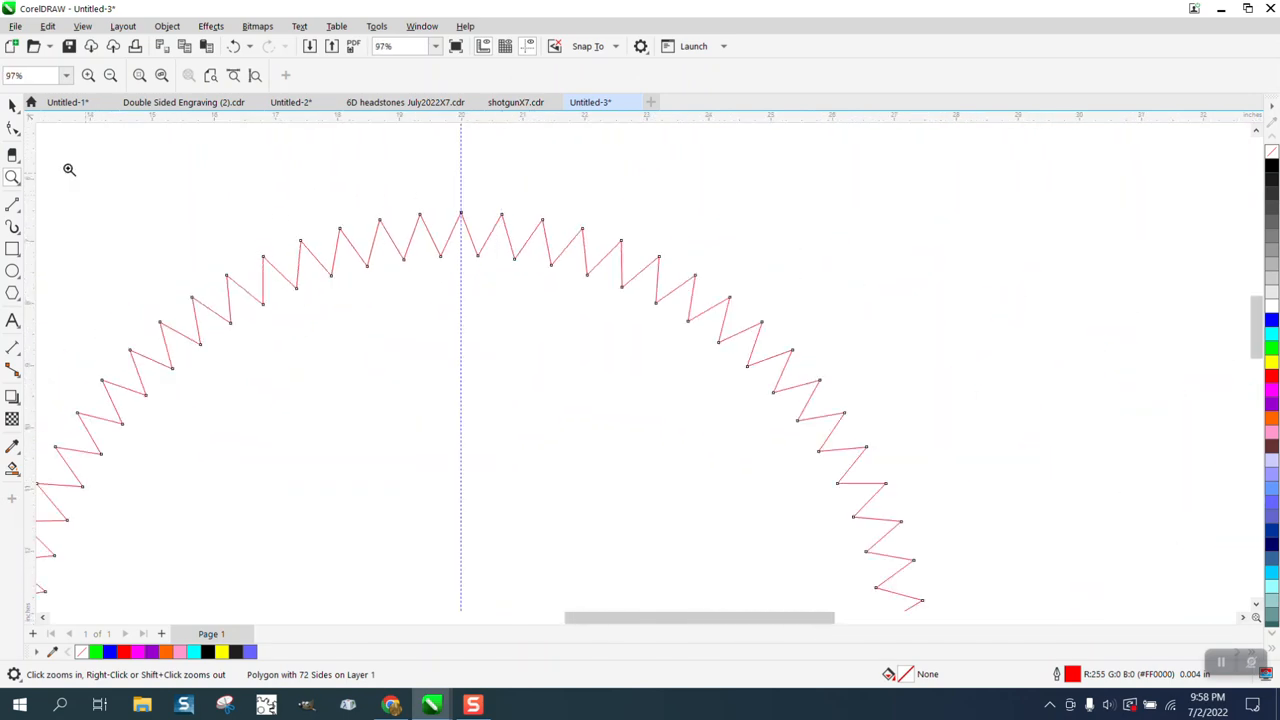
- Create six progressively smaller concentric copies of the zigzag polygon, starting at about 13.4 in wide, and enlarge the innermost to about 4.97 in
left_click(10, 106)
scroll(677, 277, "down", 3)
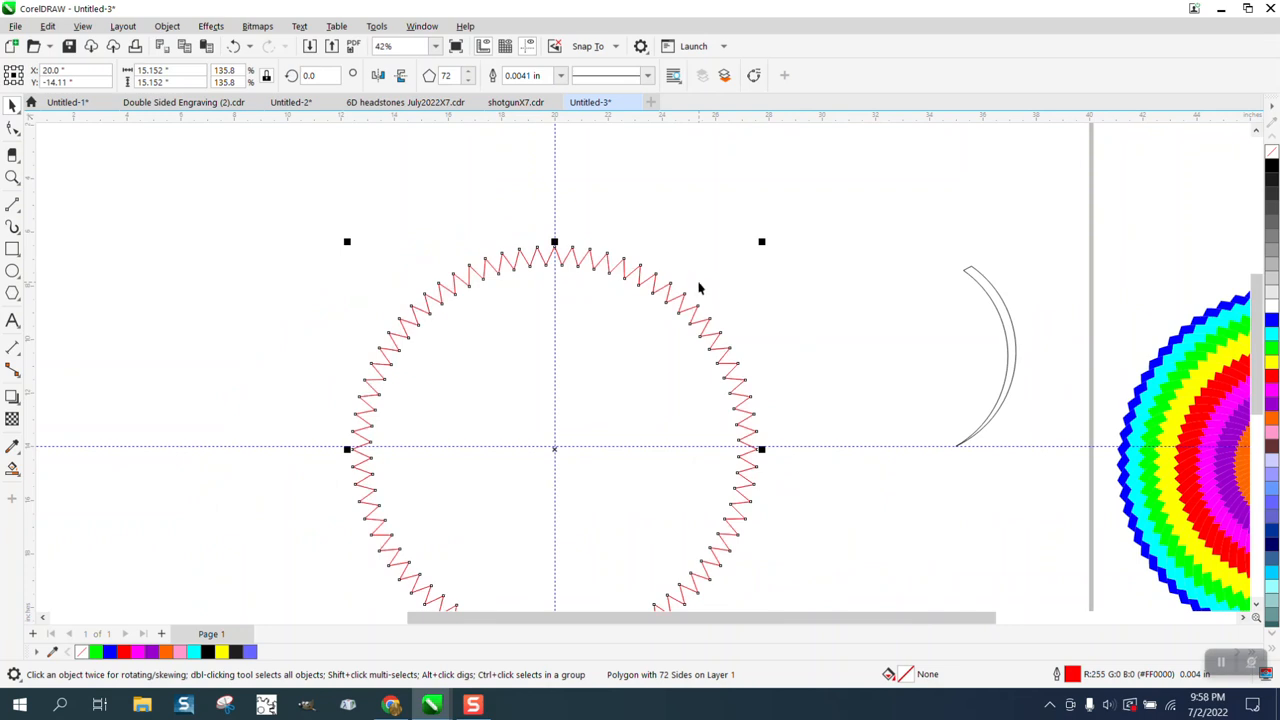
left_click_drag(763, 243, 743, 271)
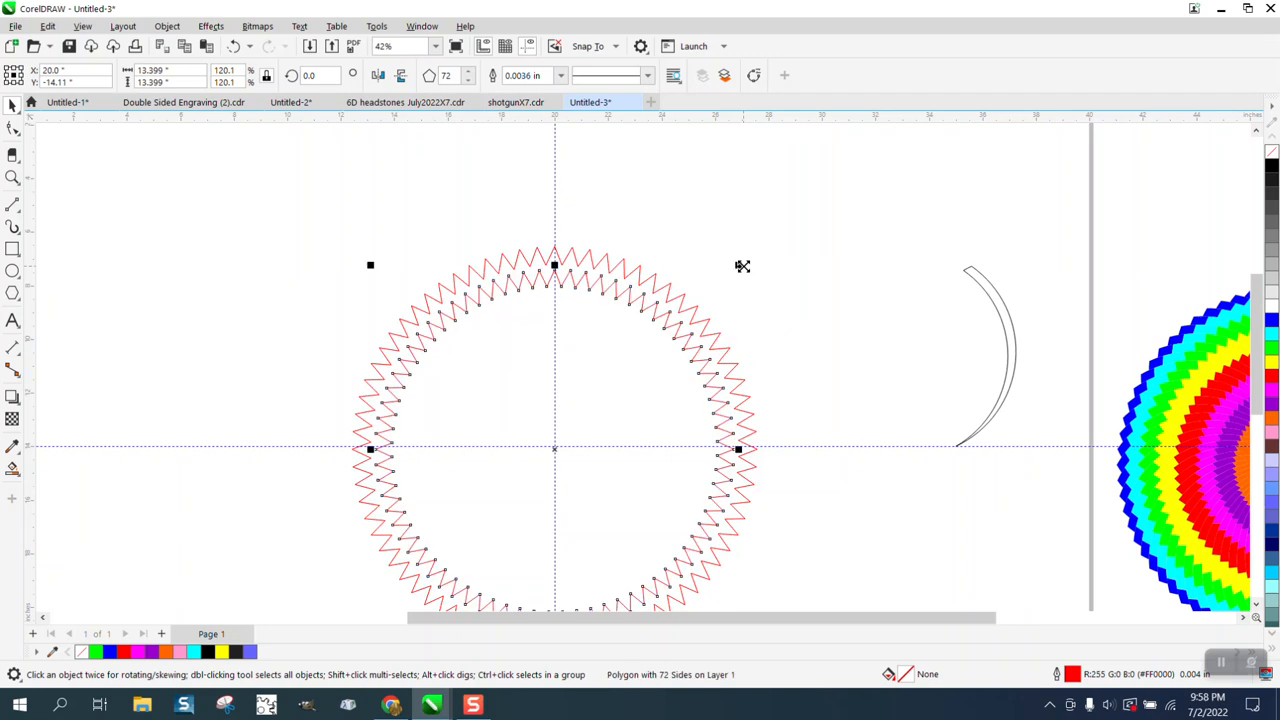
key("ctrl+r")
key("ctrl+r")
key("ctrl+r")
key("ctrl+r")
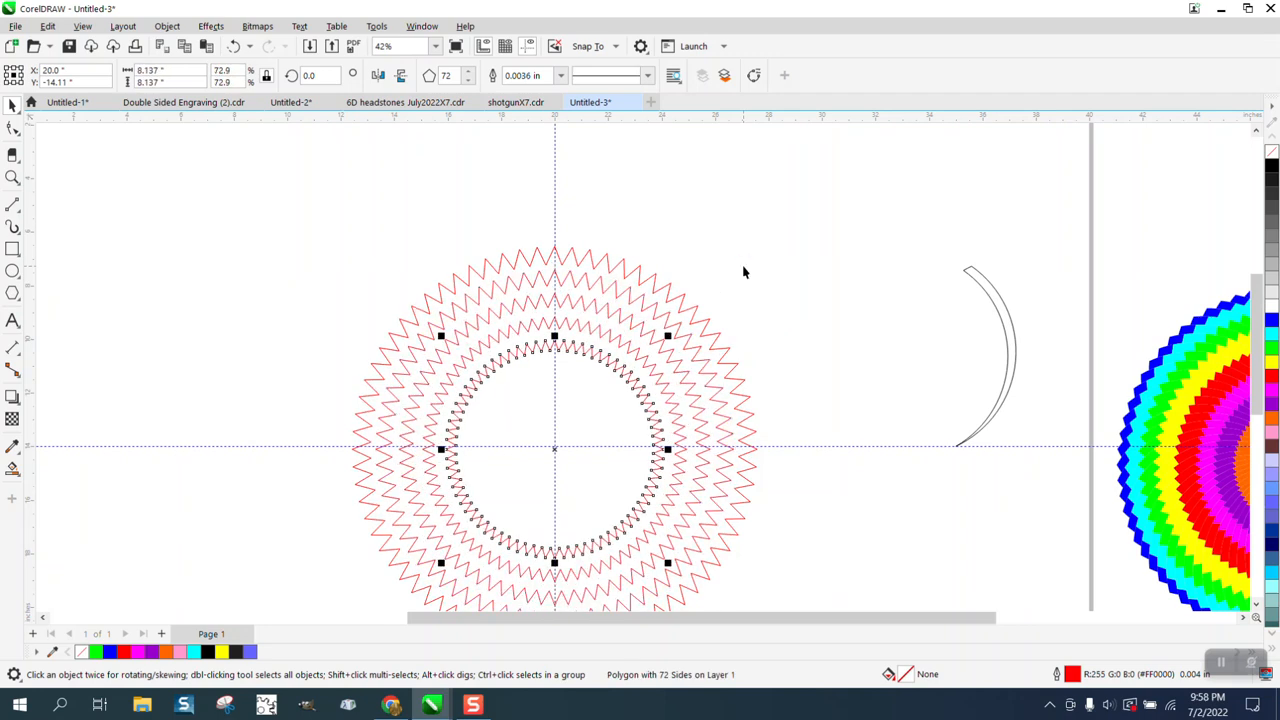
key("ctrl+r")
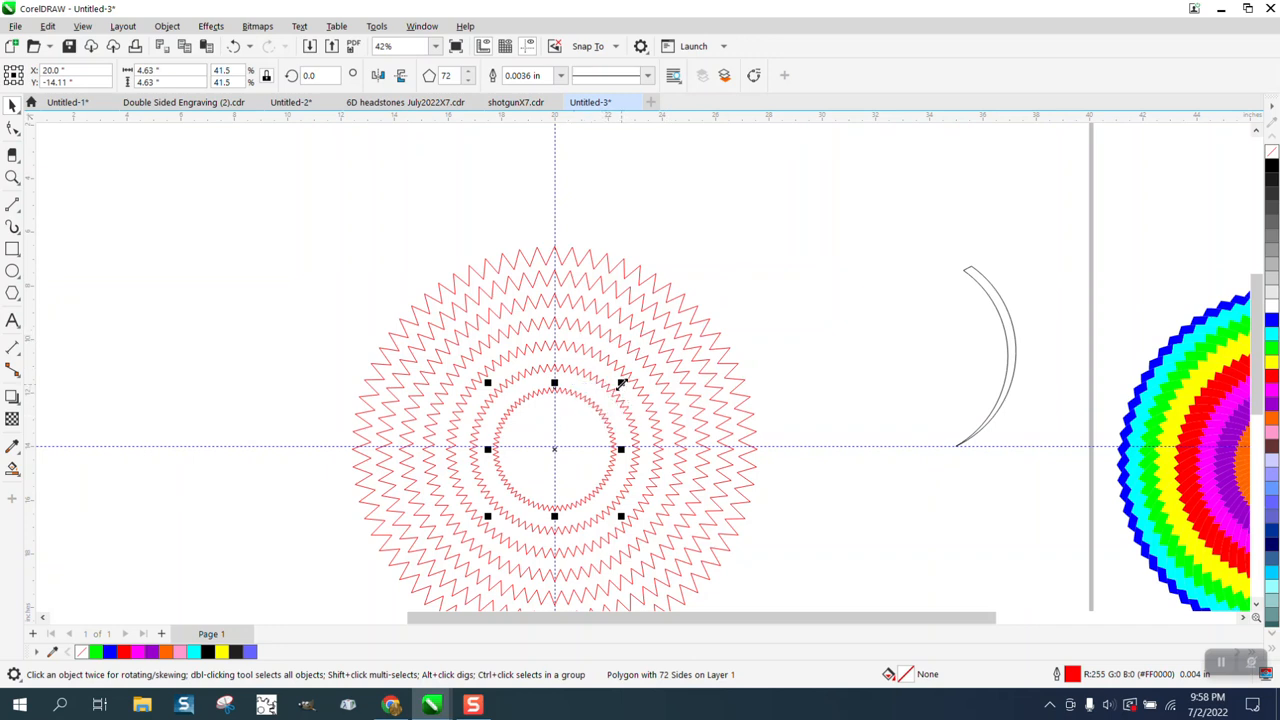
left_click_drag(621, 383, 626, 378)
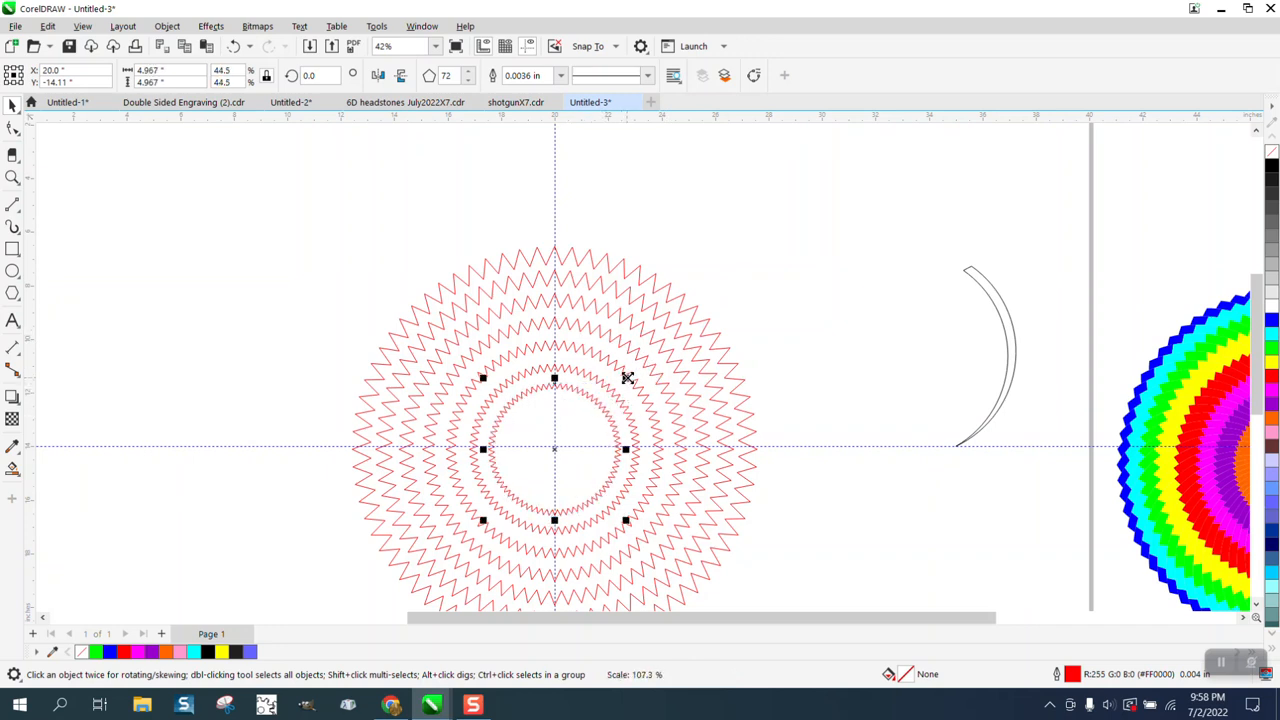
- Smart-fill every band between the zigzag outlines and the central area with blue and a black hairline outline
left_click(14, 474)
left_click(446, 300)
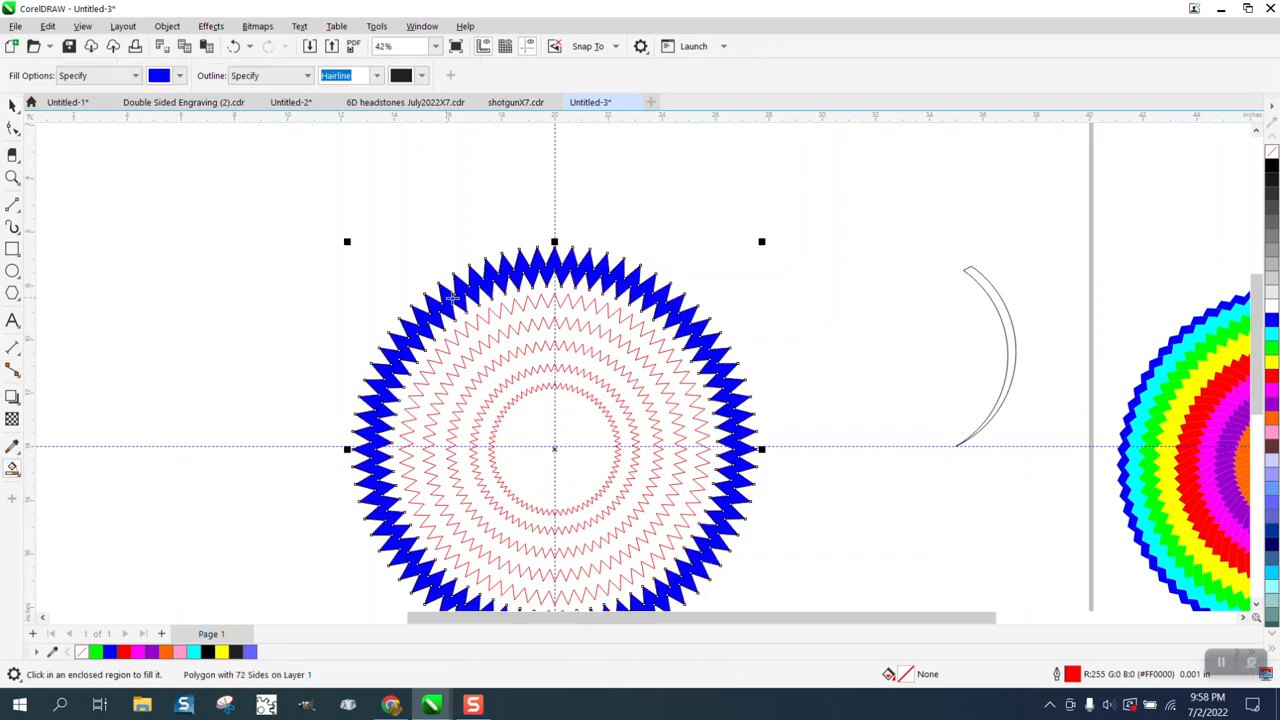
left_click(492, 328)
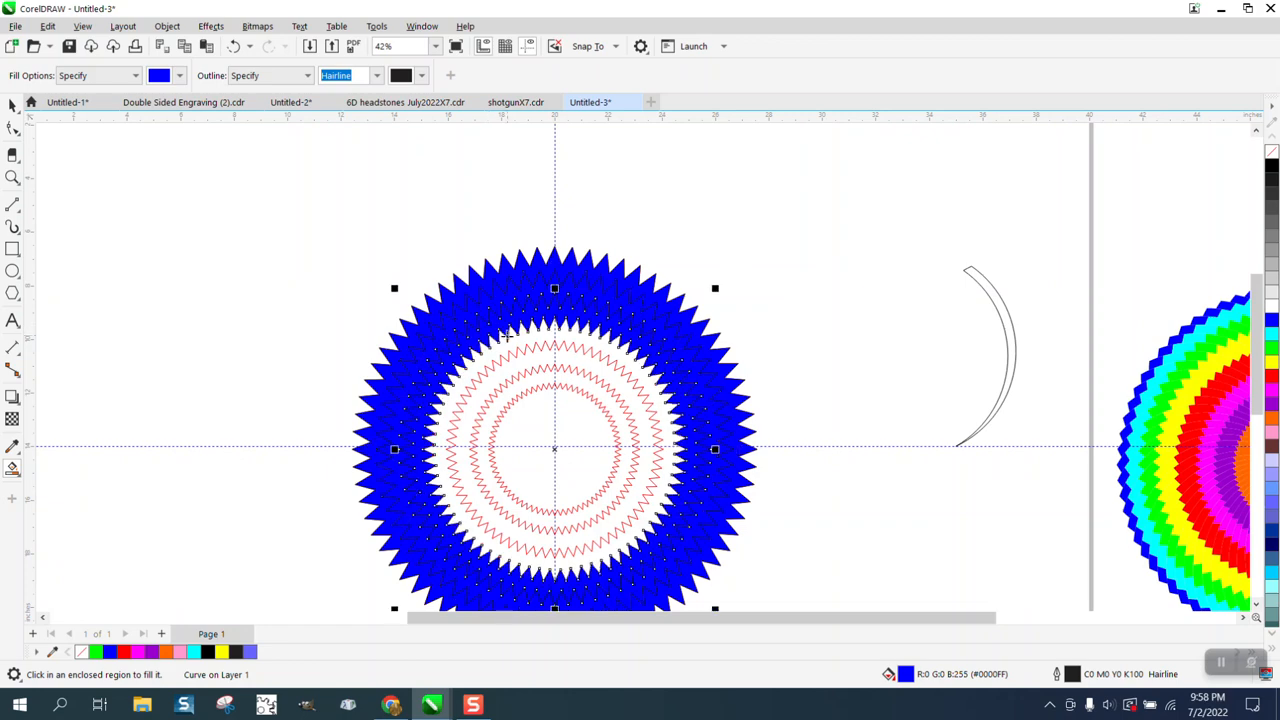
left_click(503, 345)
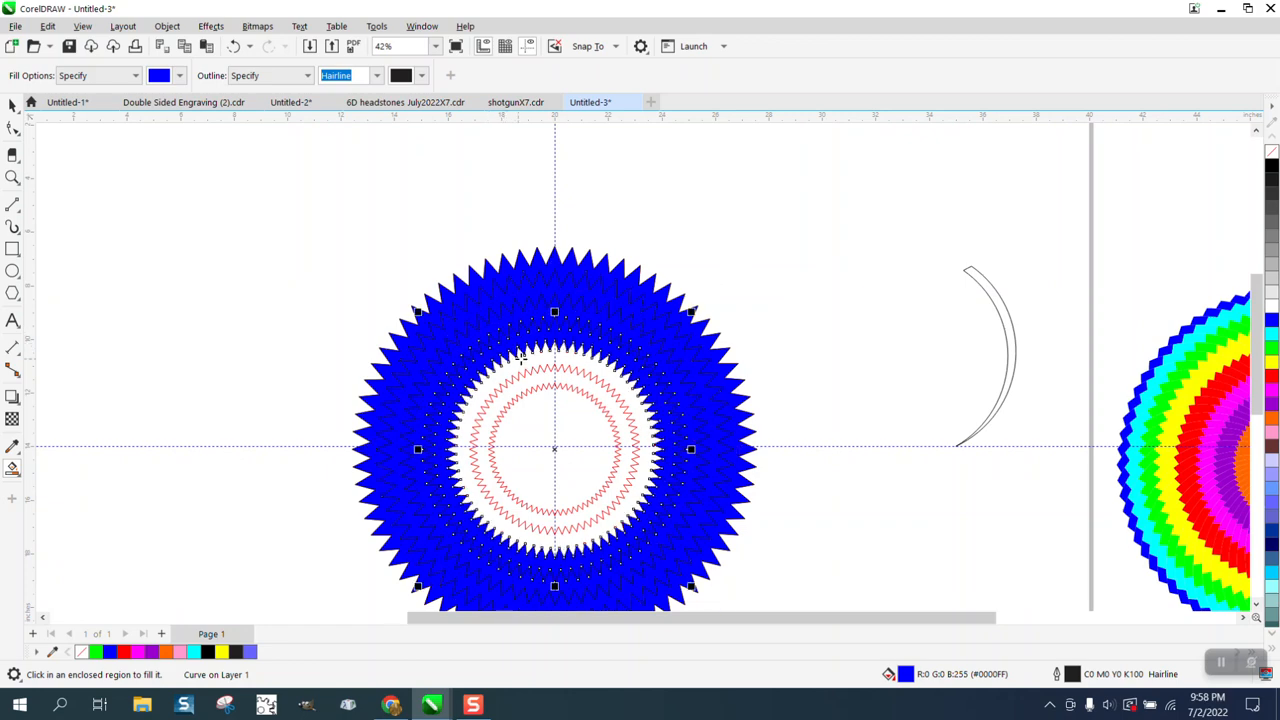
left_click(520, 359)
left_click(534, 380)
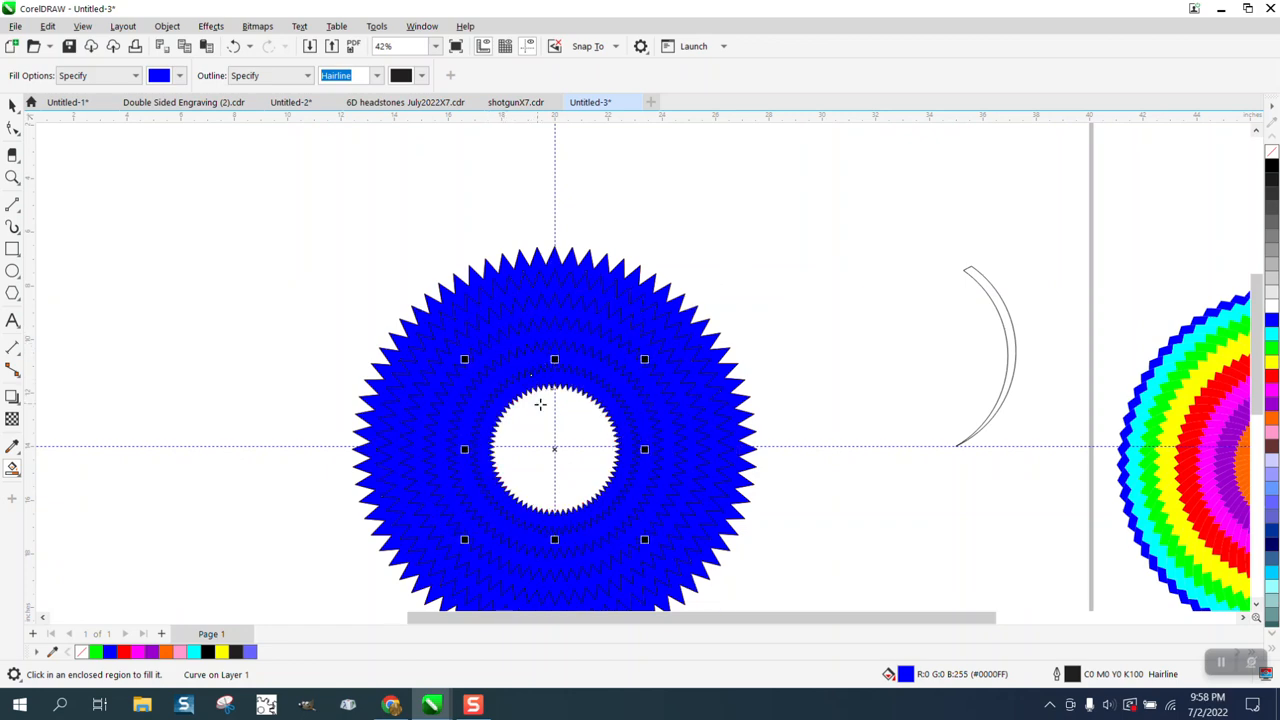
left_click(539, 404)
- Recolour the second band from the outside cyan
left_click(13, 108)
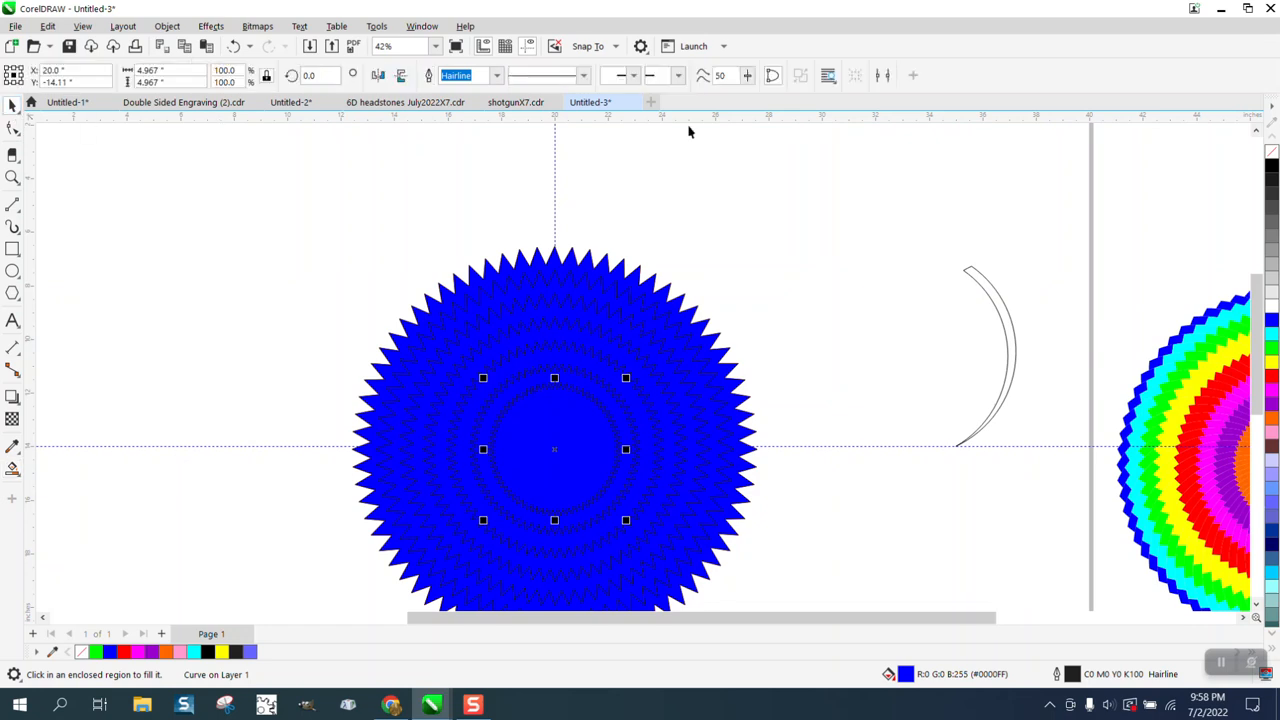
left_click(701, 192)
left_click(624, 279)
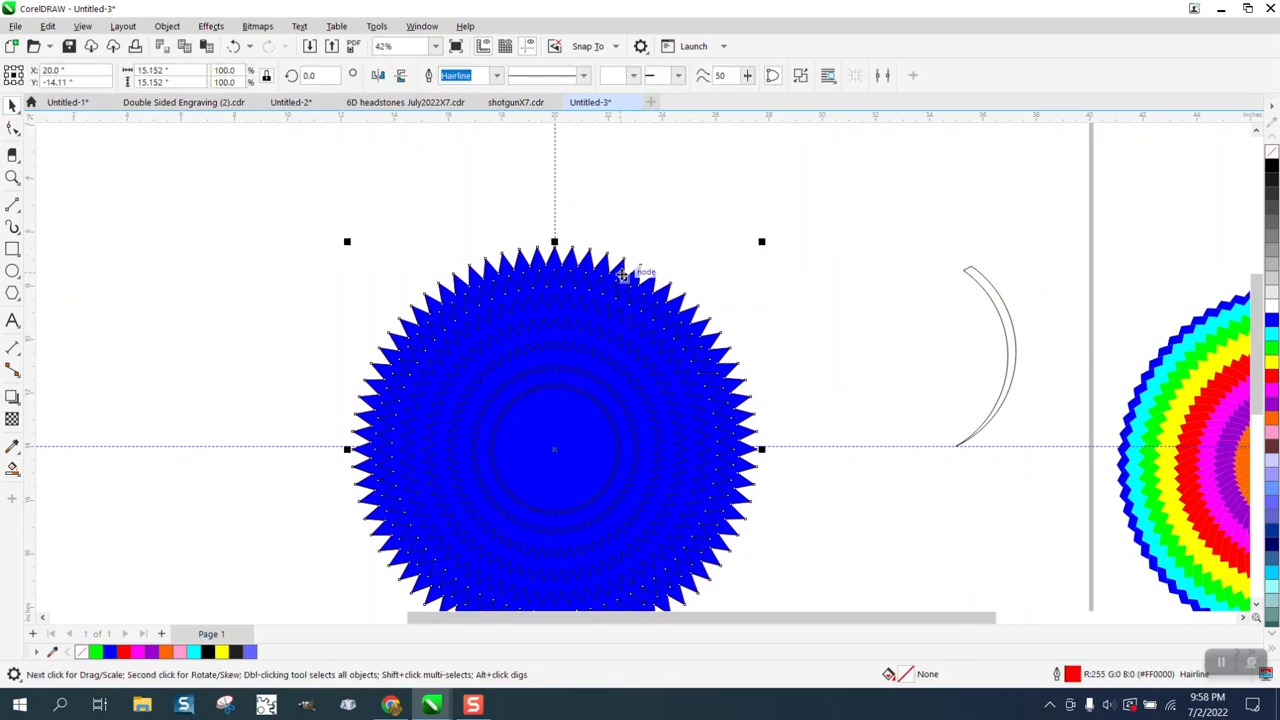
key("Escape")
left_click(617, 307)
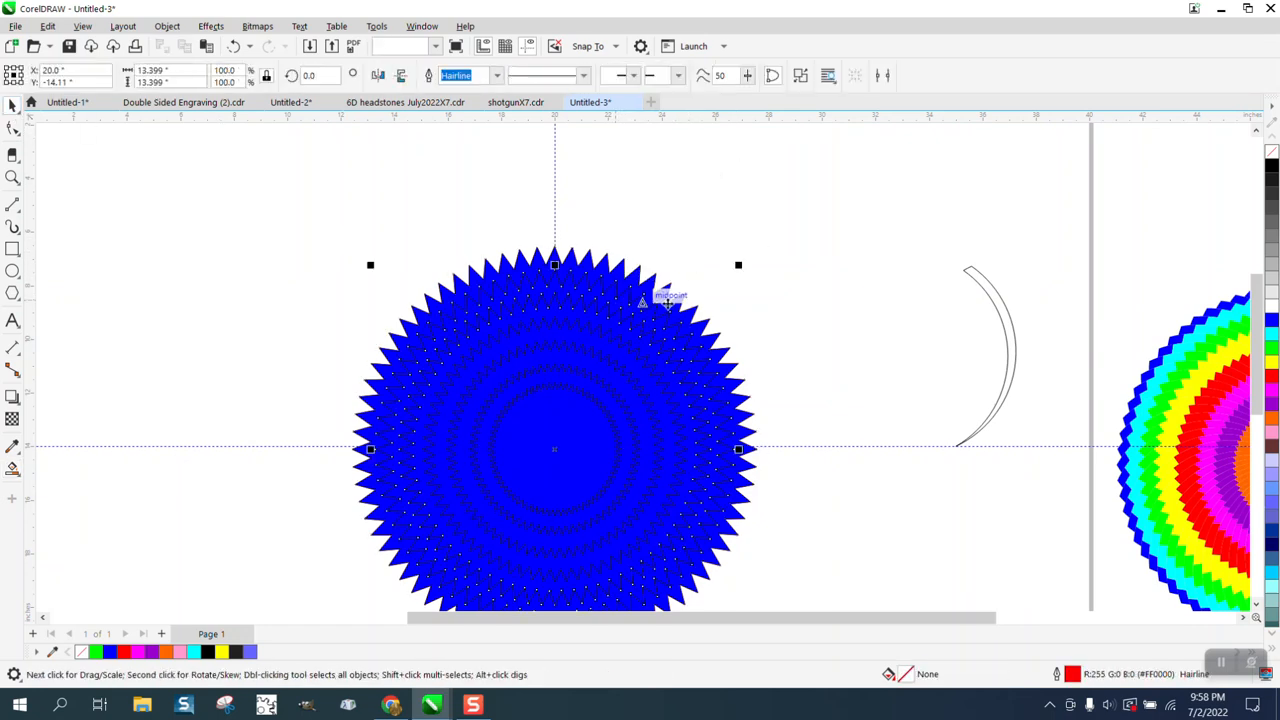
left_click(1271, 336)
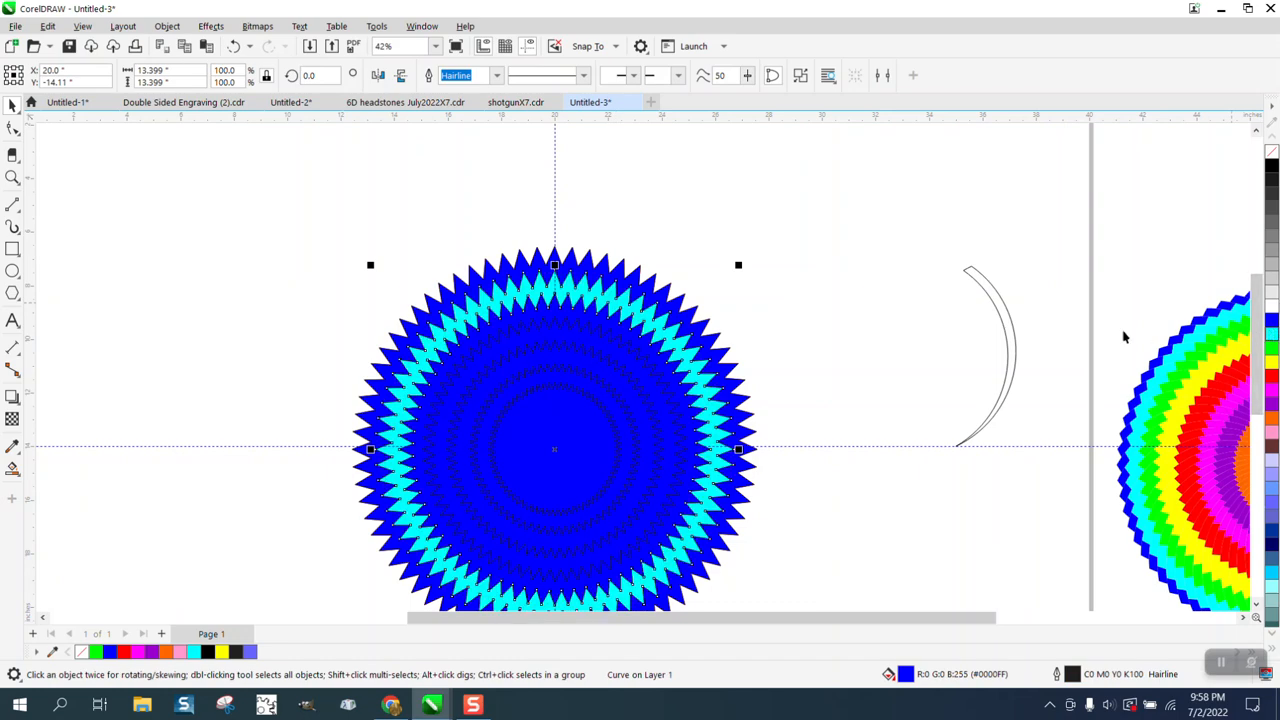
left_click(664, 340)
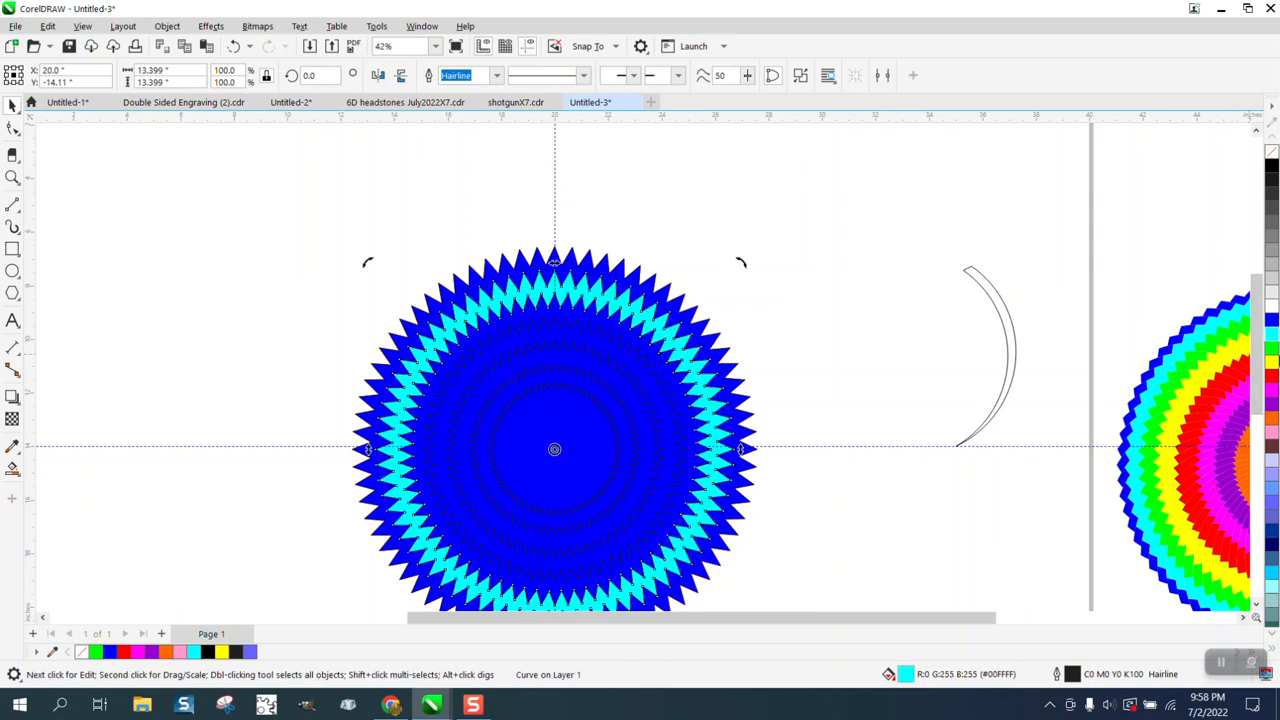
left_click(1272, 348)
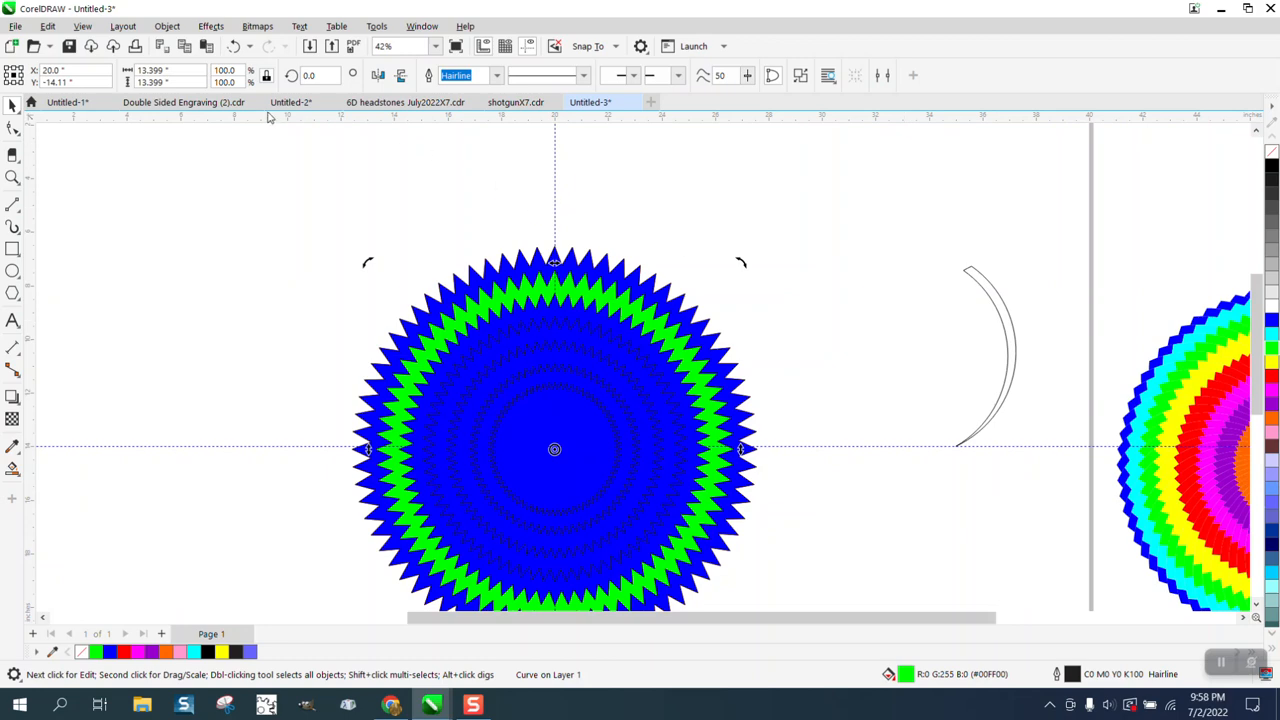
left_click(233, 46)
left_click(791, 253)
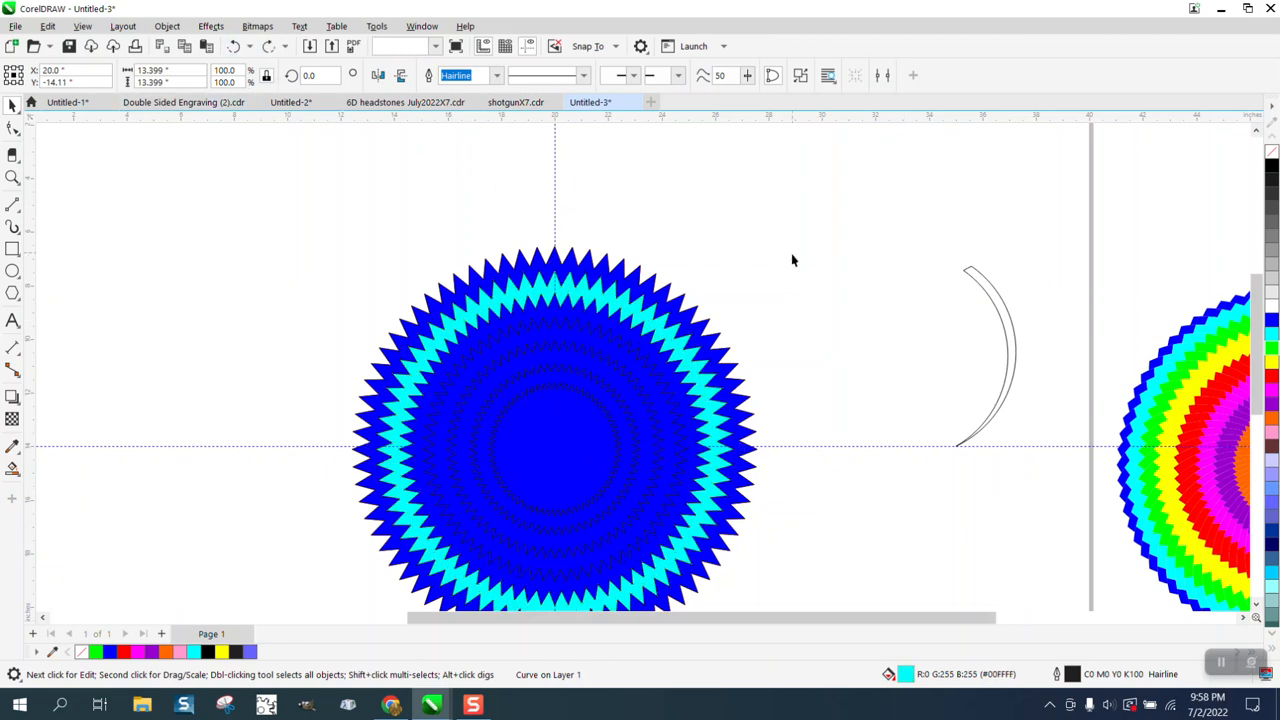
- Recolour the third, fourth and fifth bands from the outside green, yellow and red
left_click(638, 348)
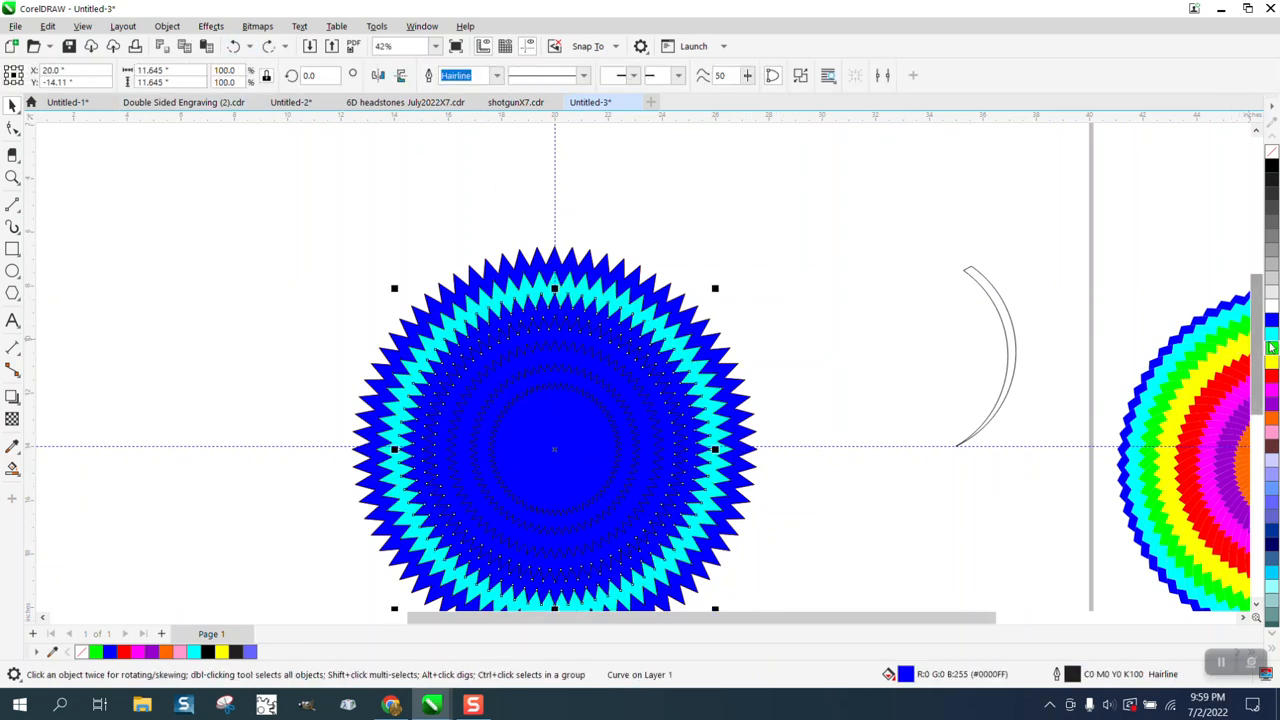
left_click(1272, 348)
left_click(790, 308)
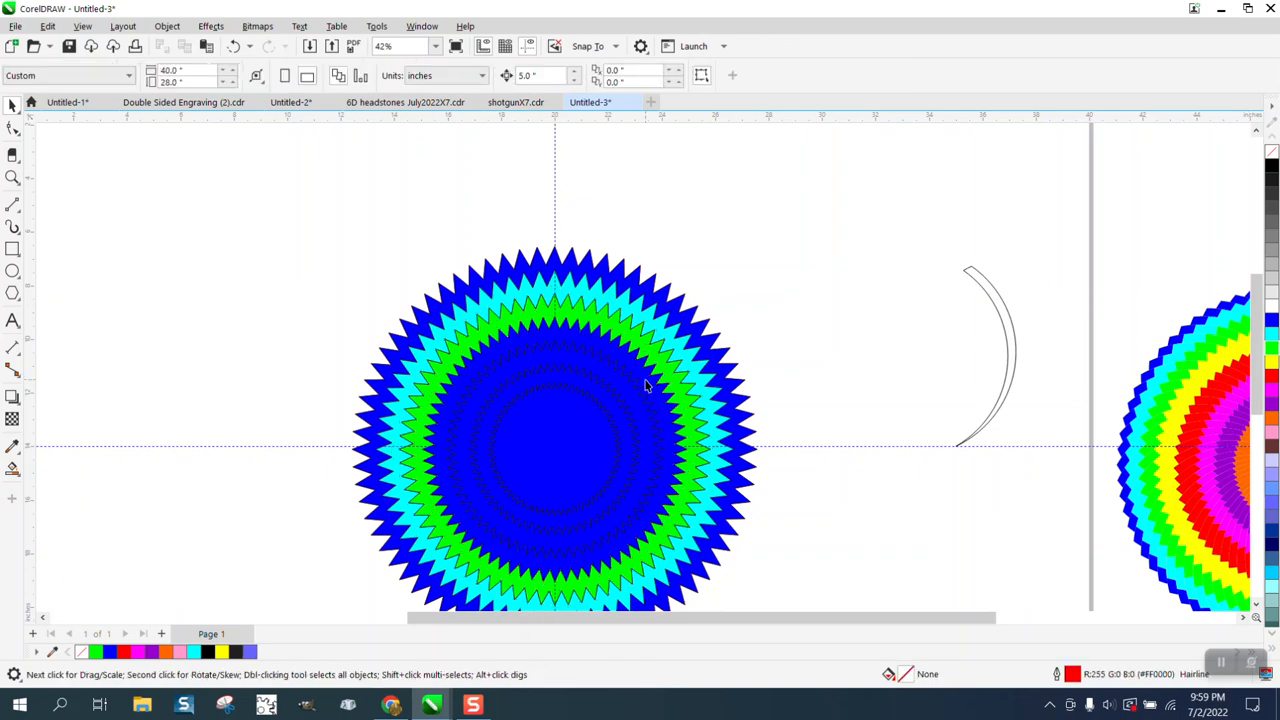
left_click(644, 387)
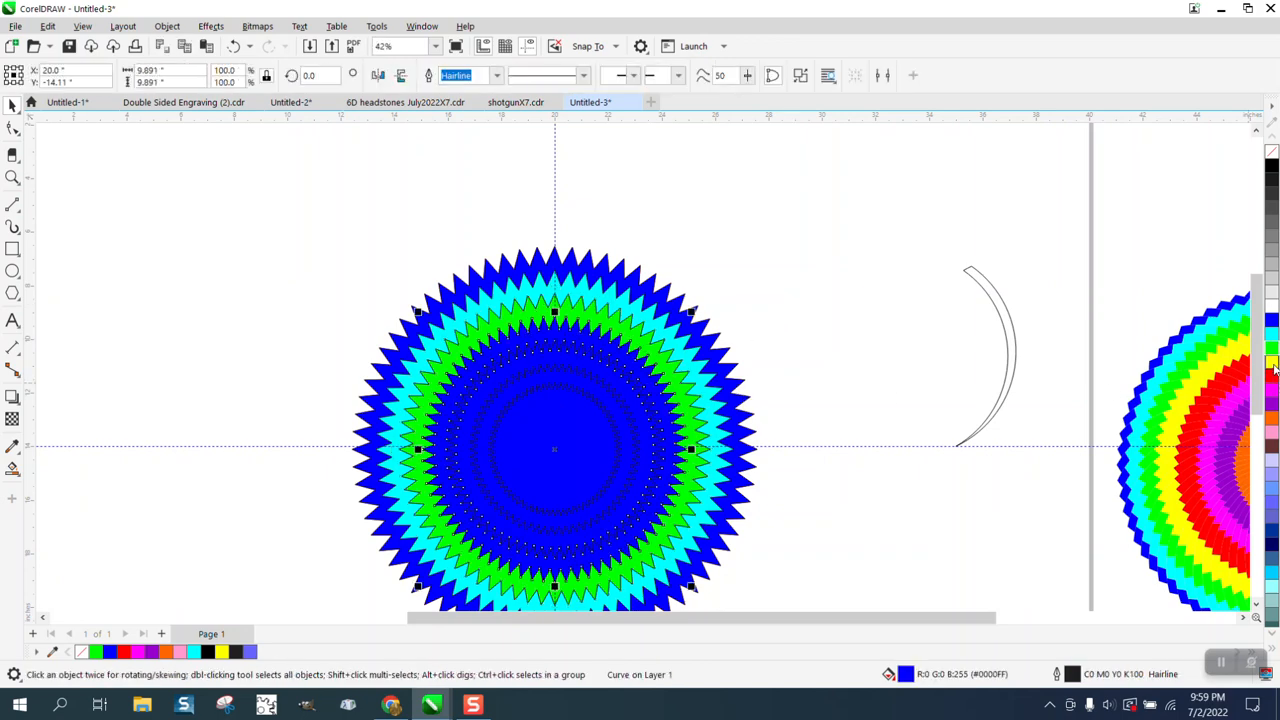
left_click(1272, 366)
left_click(628, 398)
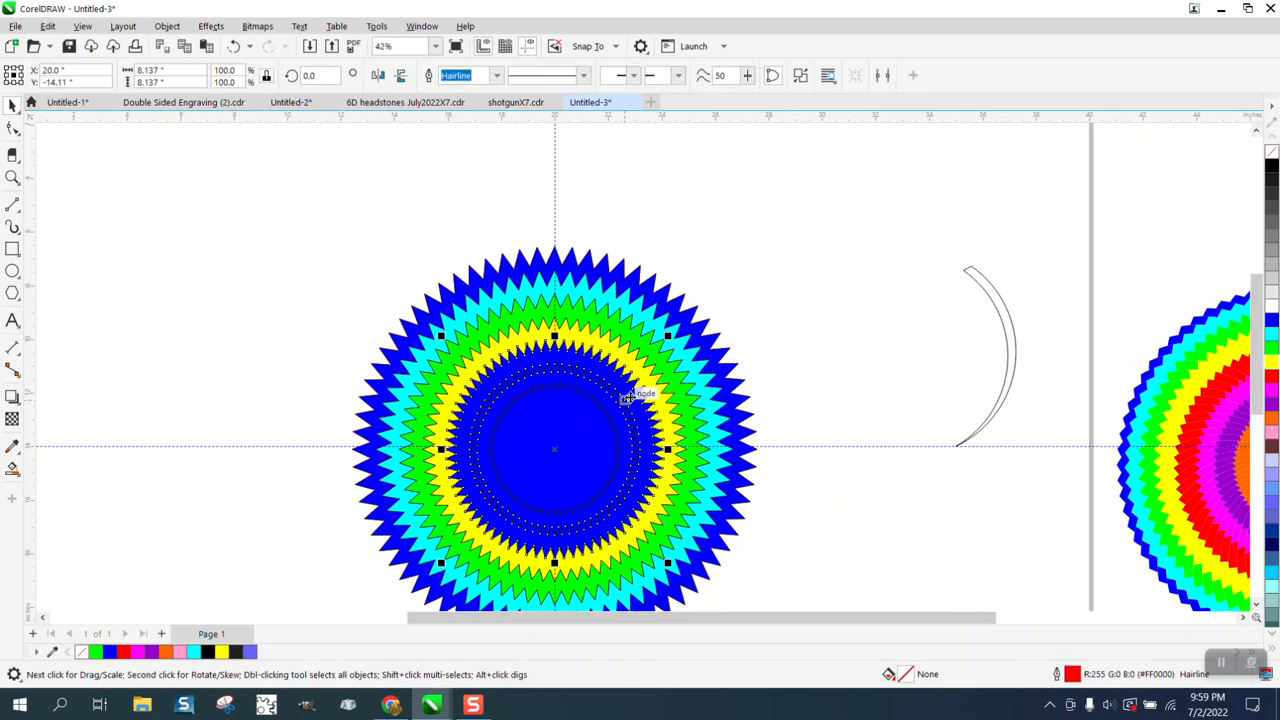
left_click(1272, 380)
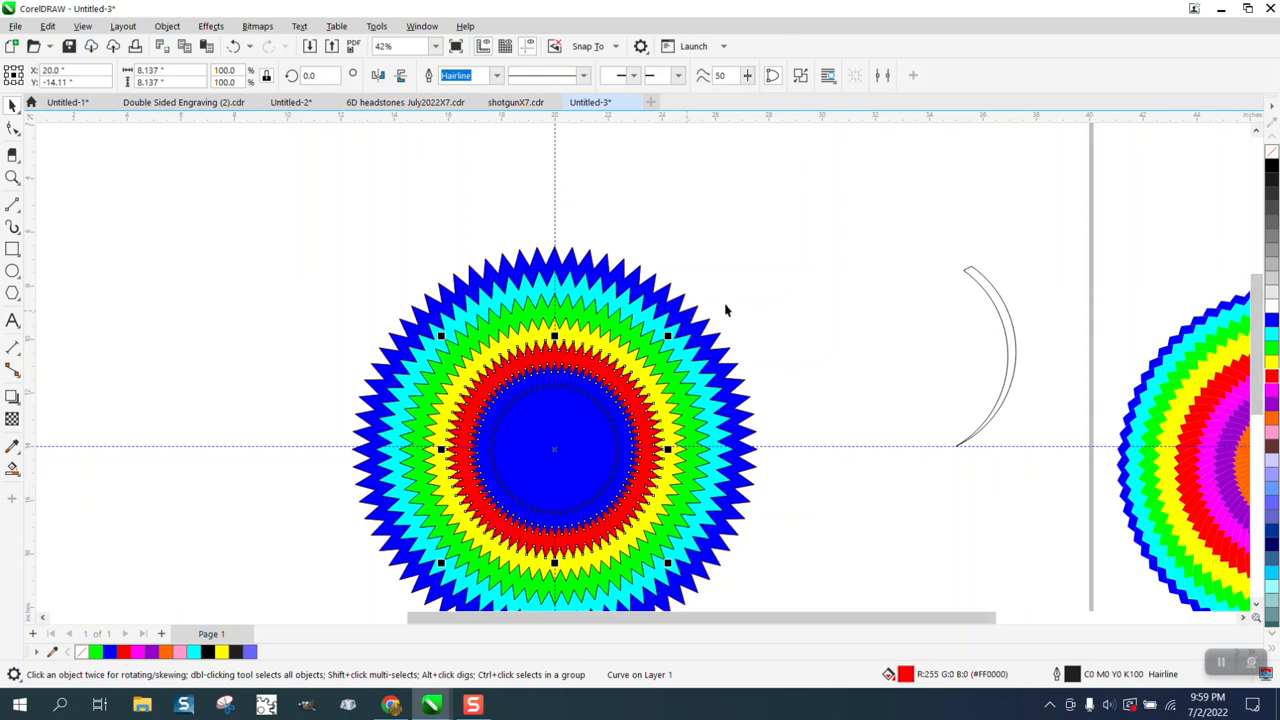
left_click(743, 302)
- Recolour the innermost band magenta and the central area orange
left_click(616, 425)
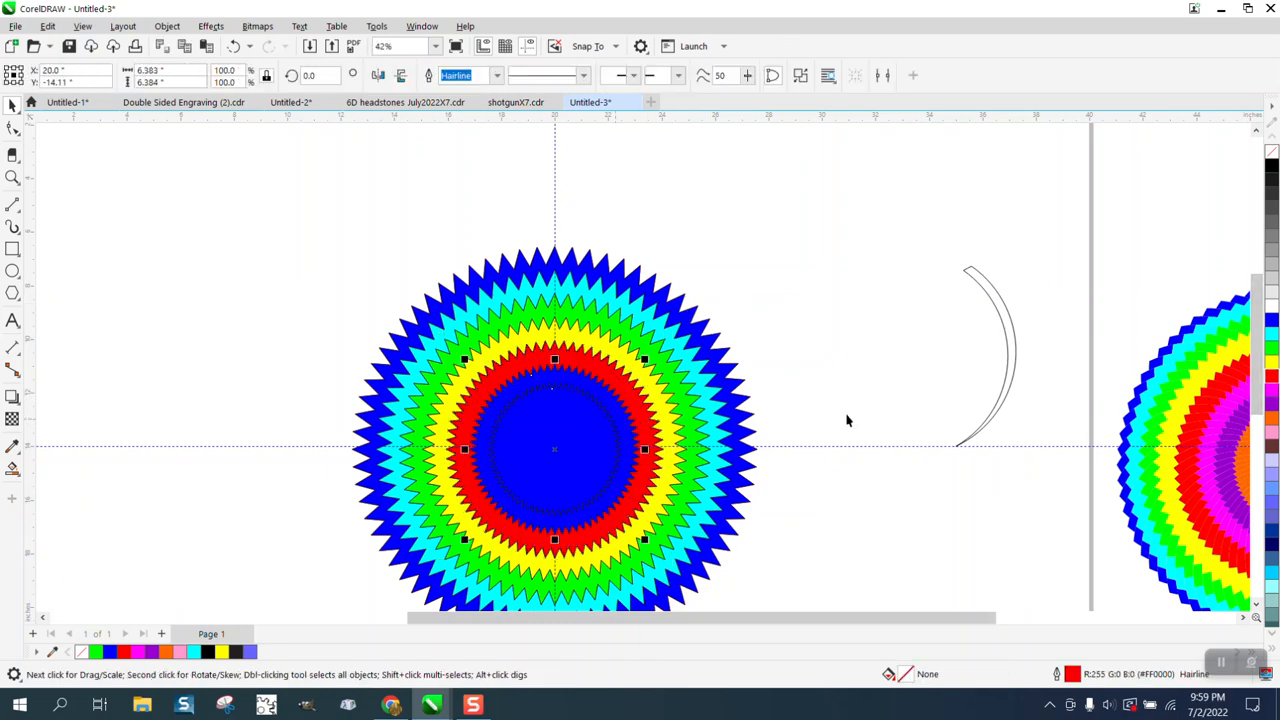
left_click(1271, 396)
left_click(934, 340)
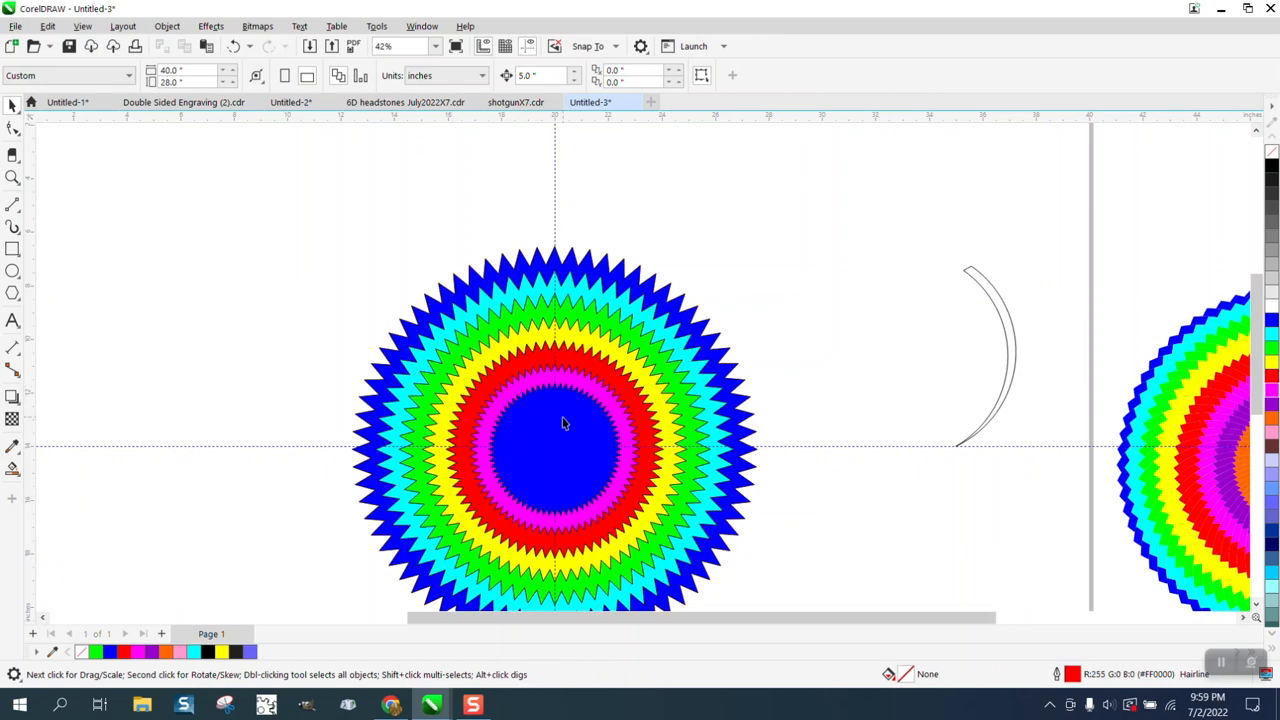
left_click(562, 423)
left_click(1271, 420)
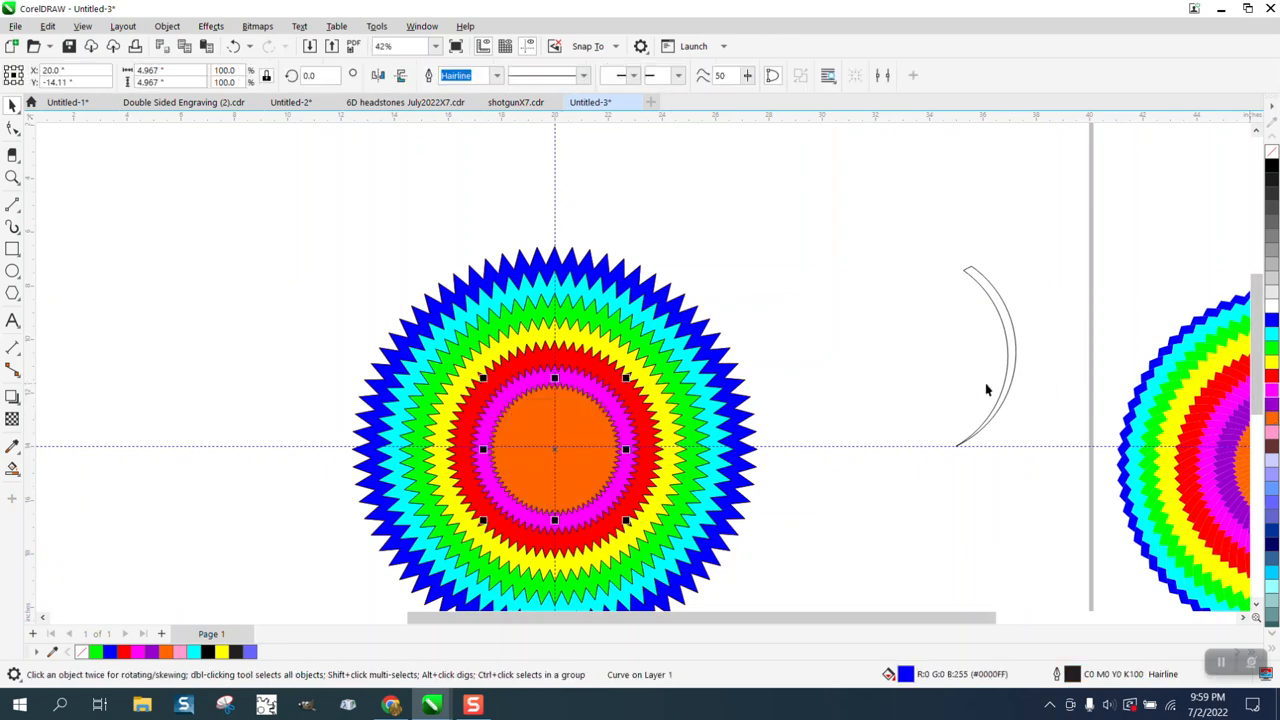
- Undo all the recolouring and smart fills of the centre wheel, back to its red zigzag outlines
scroll(652, 344, "down", 2)
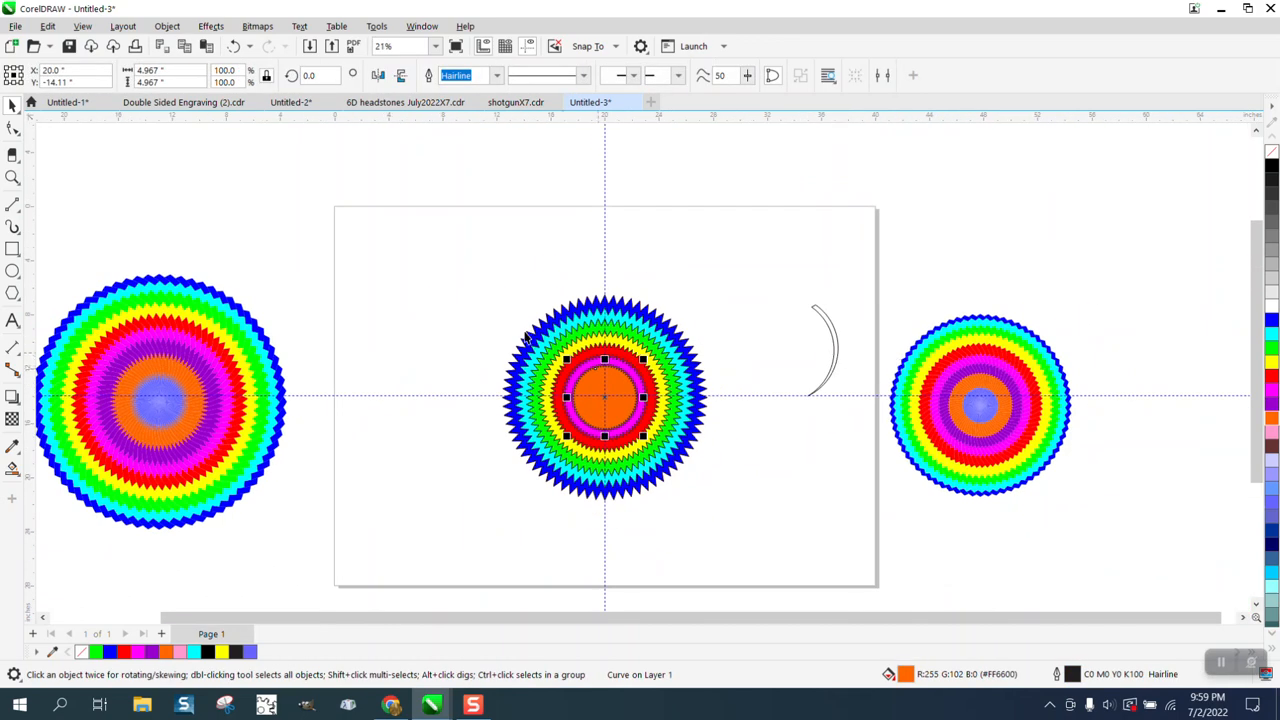
left_click(13, 177)
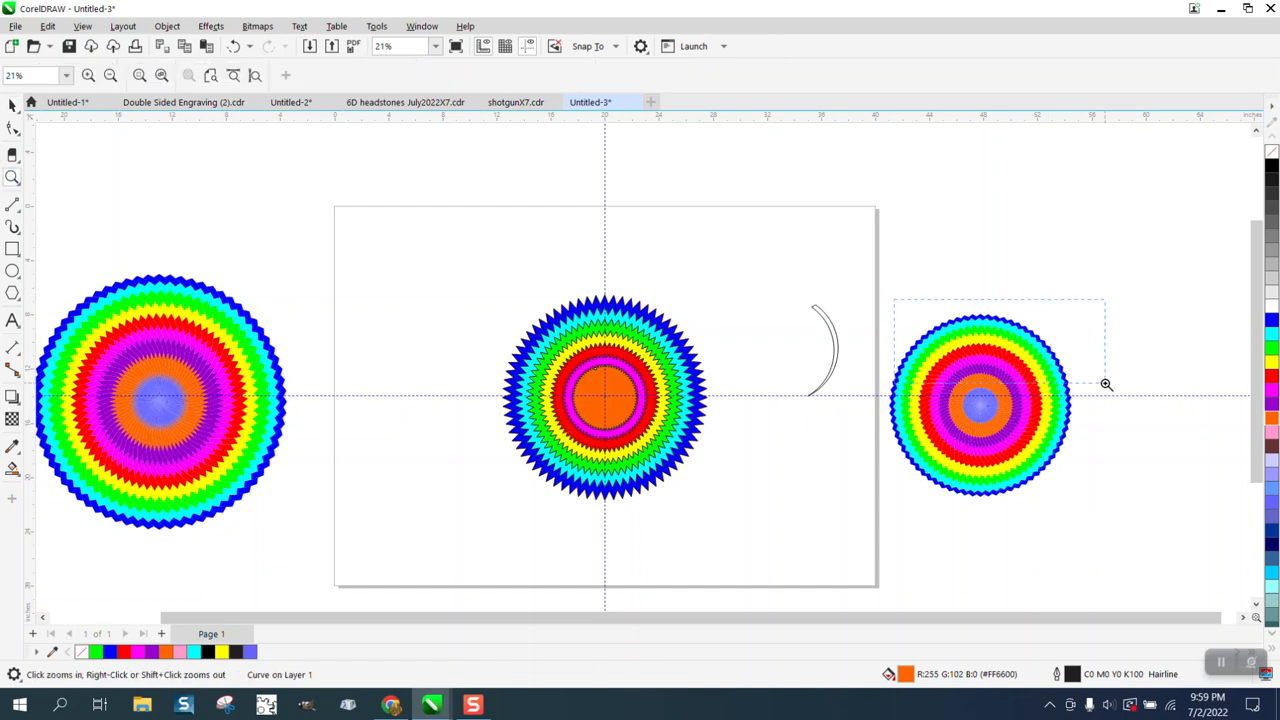
left_click_drag(1106, 384, 1106, 384)
scroll(663, 334, "down", 3)
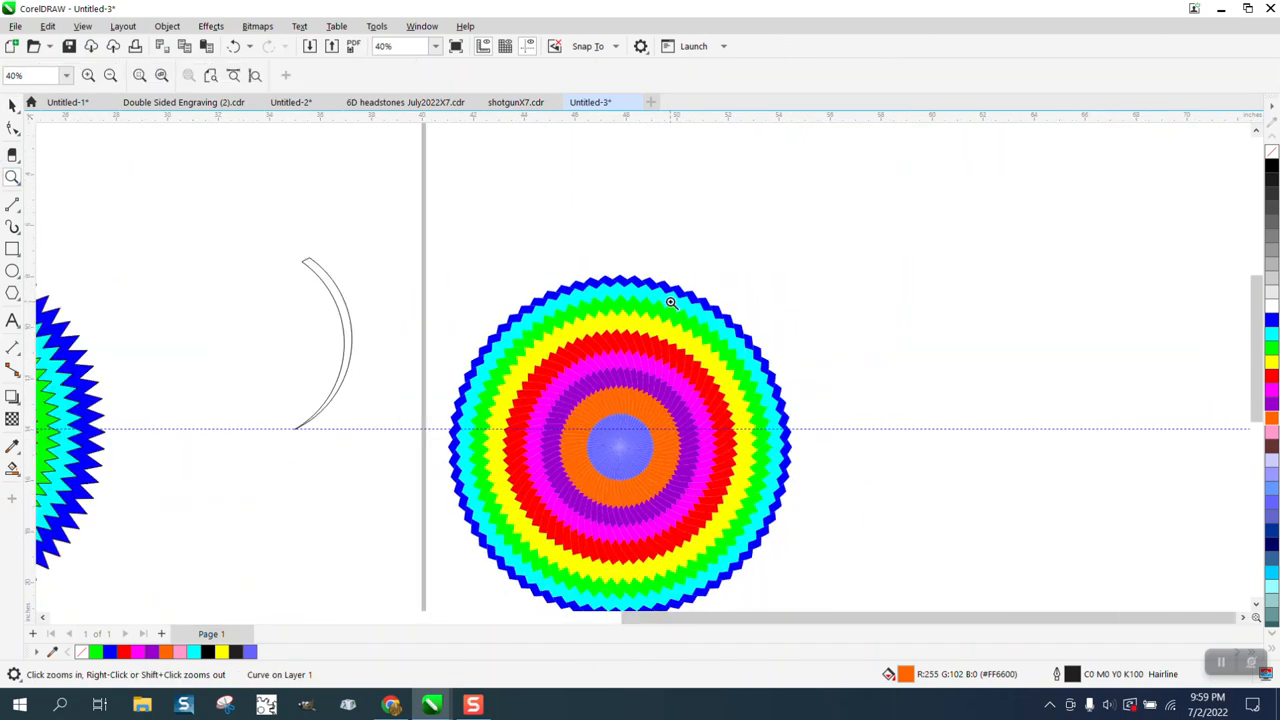
scroll(670, 302, "down", 2)
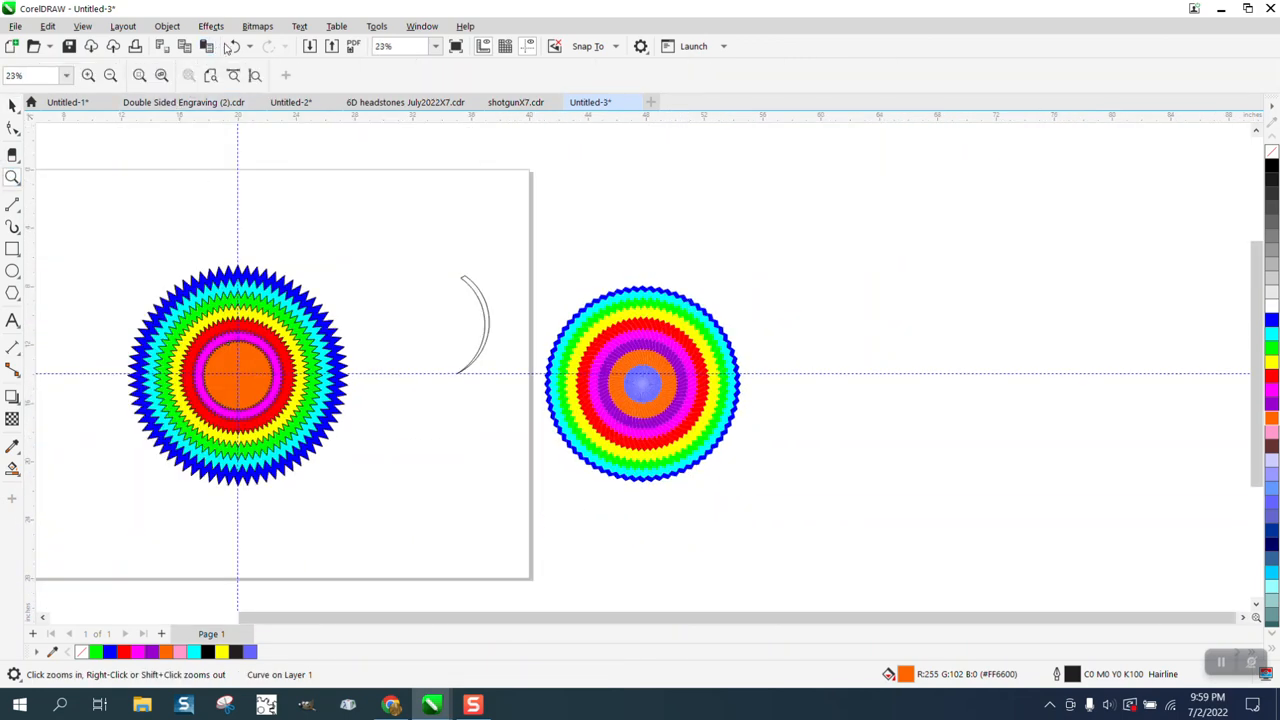
left_click(233, 46)
left_click(233, 46)
left_click(233, 46)
left_click(233, 46)
left_click(233, 46)
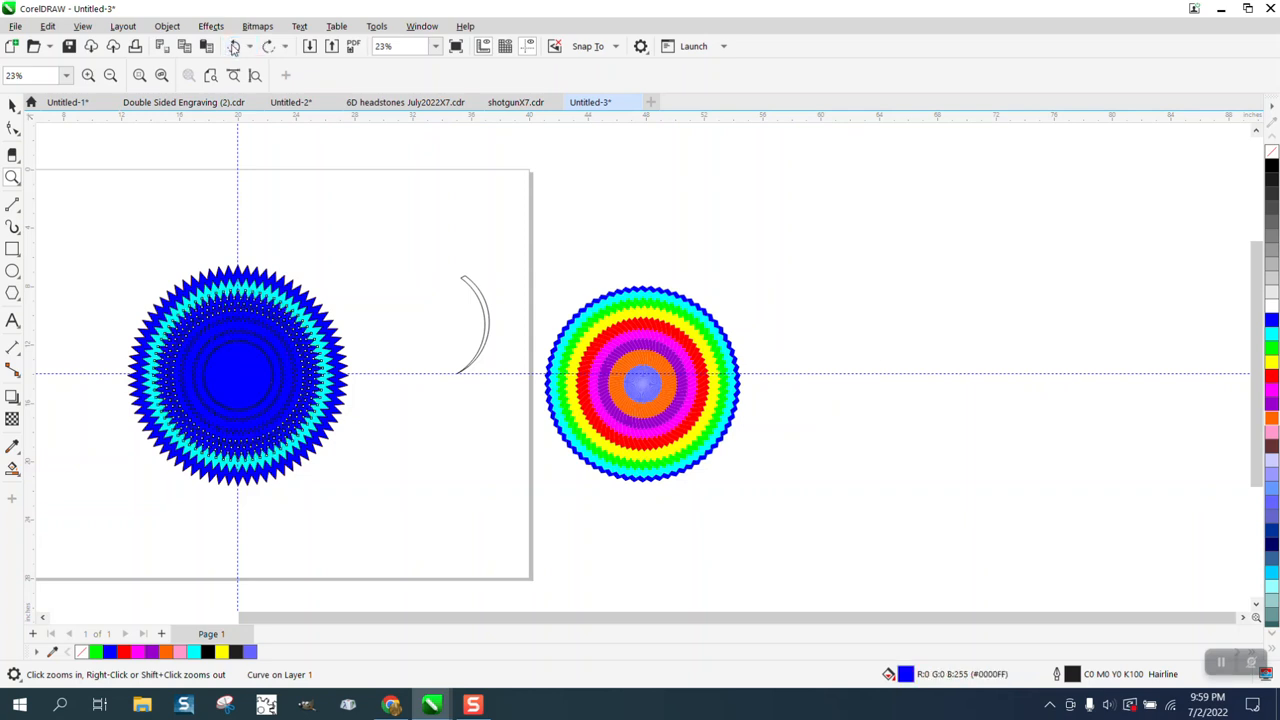
left_click(233, 46)
left_click(233, 46)
left_click(233, 46)
left_click(233, 46)
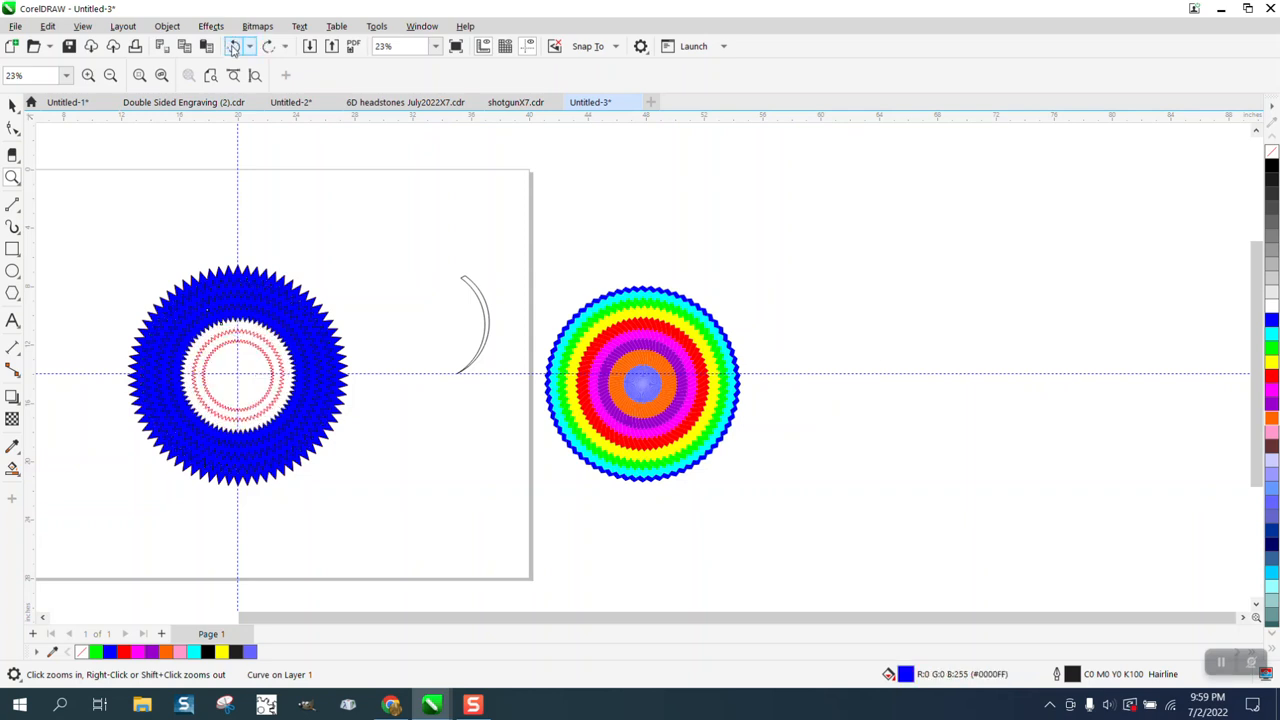
left_click(233, 46)
left_click(233, 46)
left_click(233, 46)
left_click(233, 46)
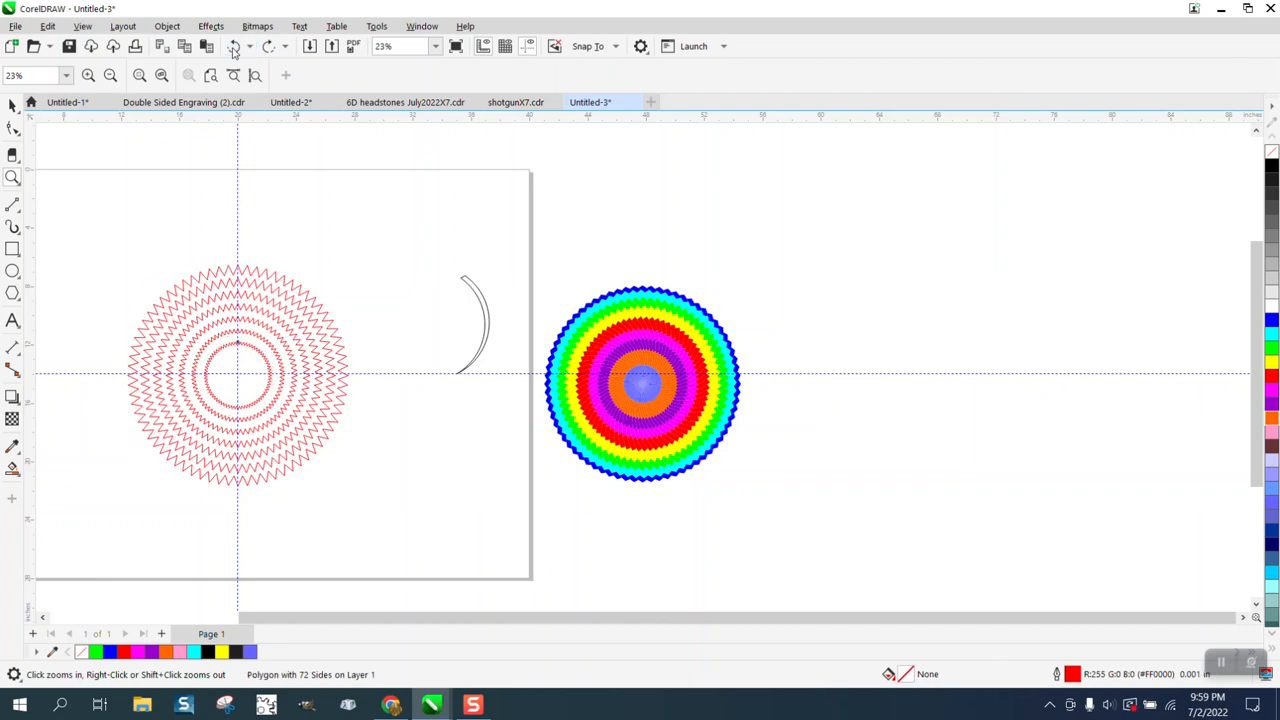
- Undo the smaller concentric copies, leaving only the outermost zigzag ring
left_click(233, 46)
left_click(233, 46)
left_click(233, 46)
left_click(233, 46)
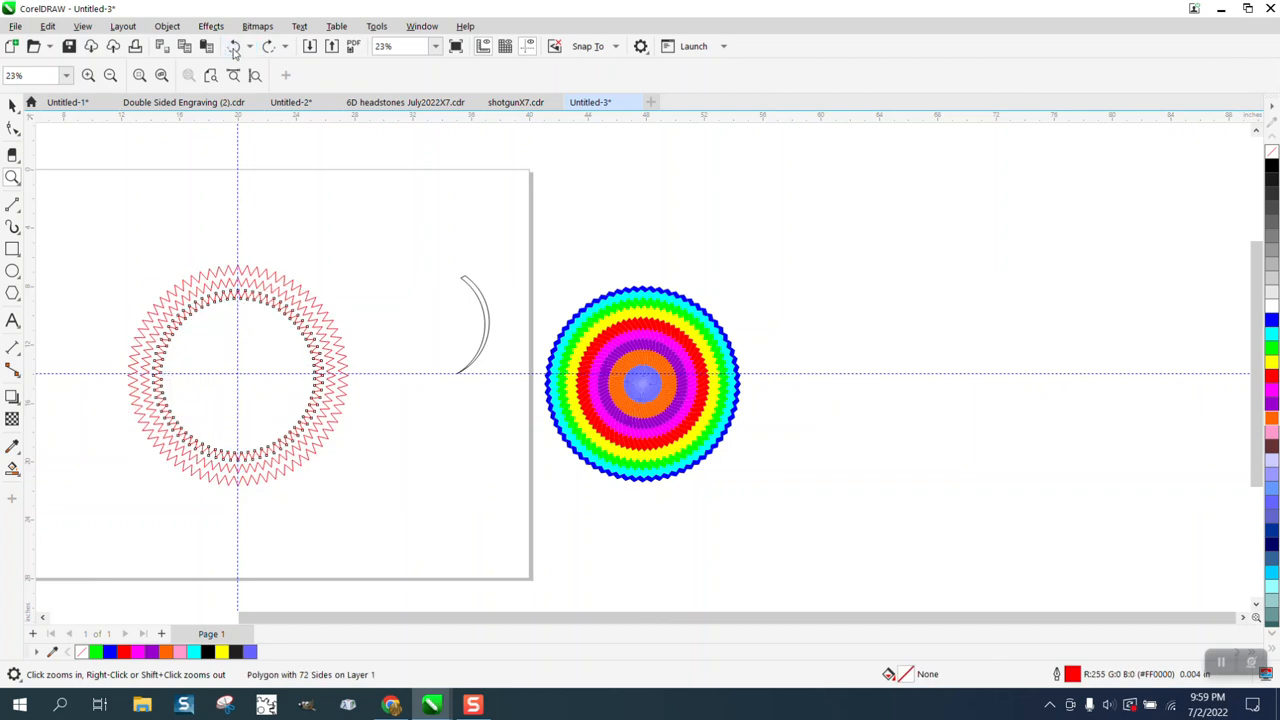
left_click(233, 46)
left_click(233, 46)
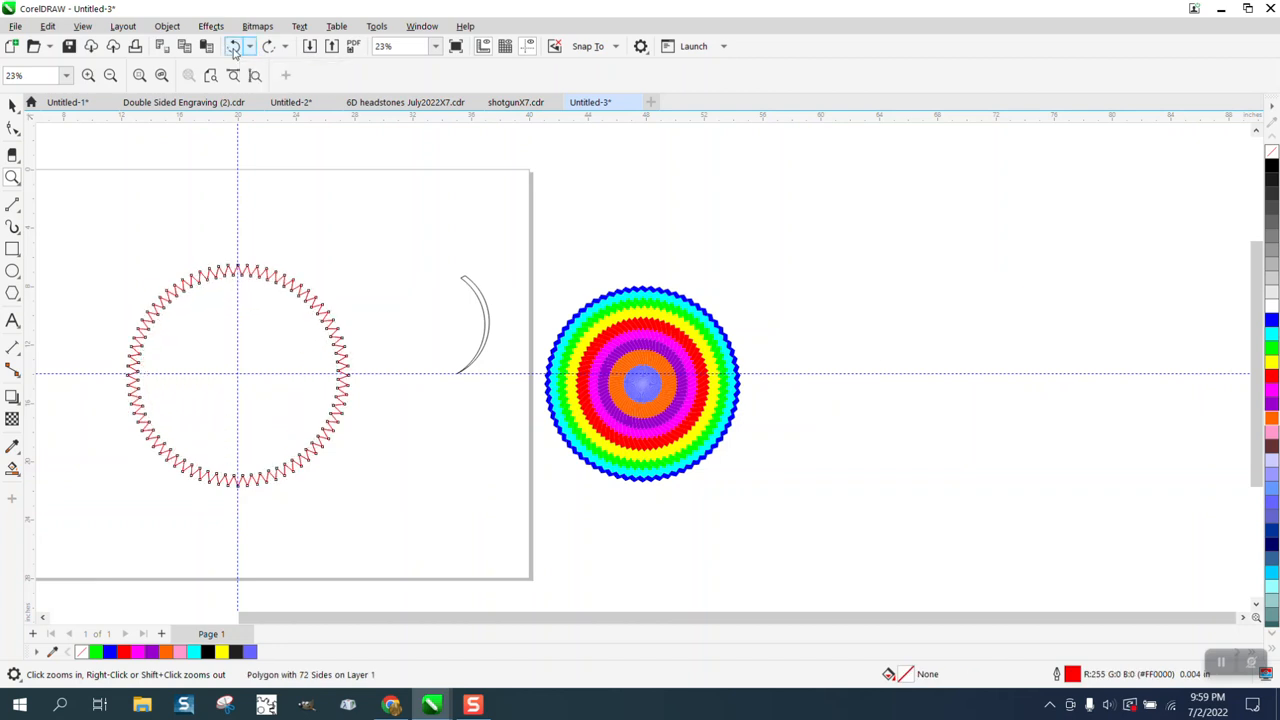
left_click(233, 46)
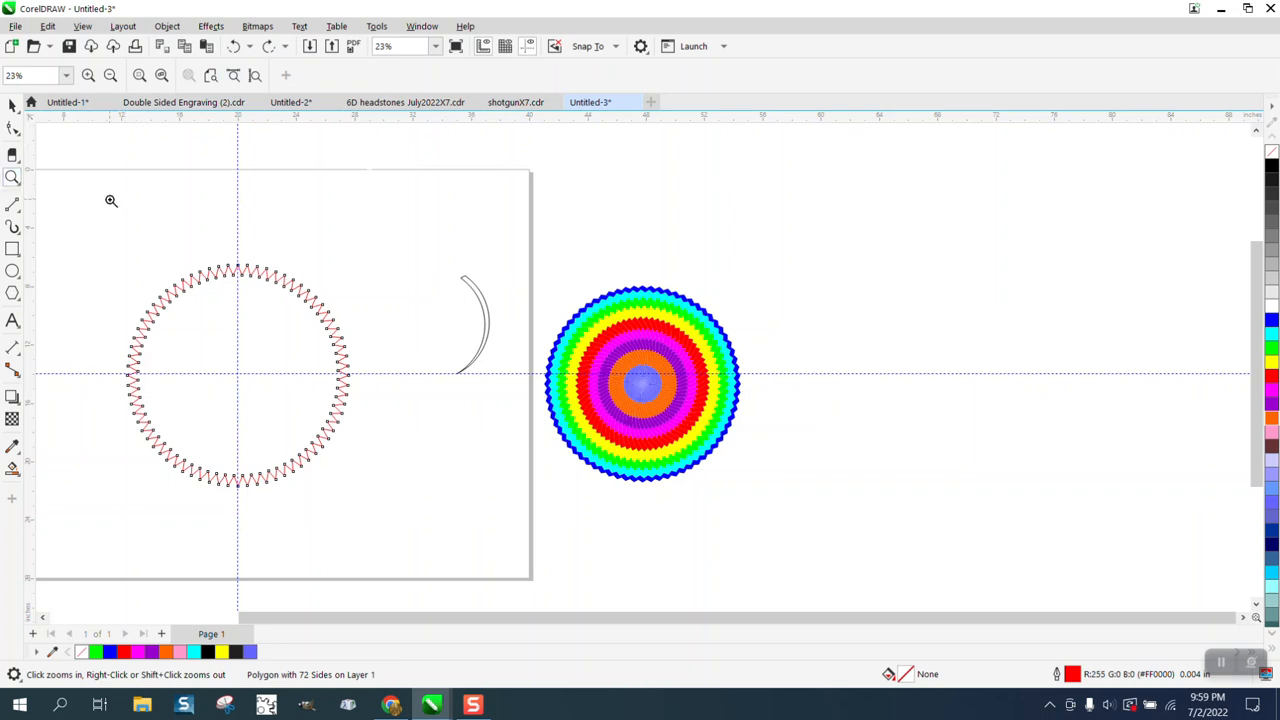
- Convert the rising edge of one zigzag point near the ring's top to a curve and bend it outward at the tip
left_click_drag(294, 300, 294, 300)
left_click(13, 128)
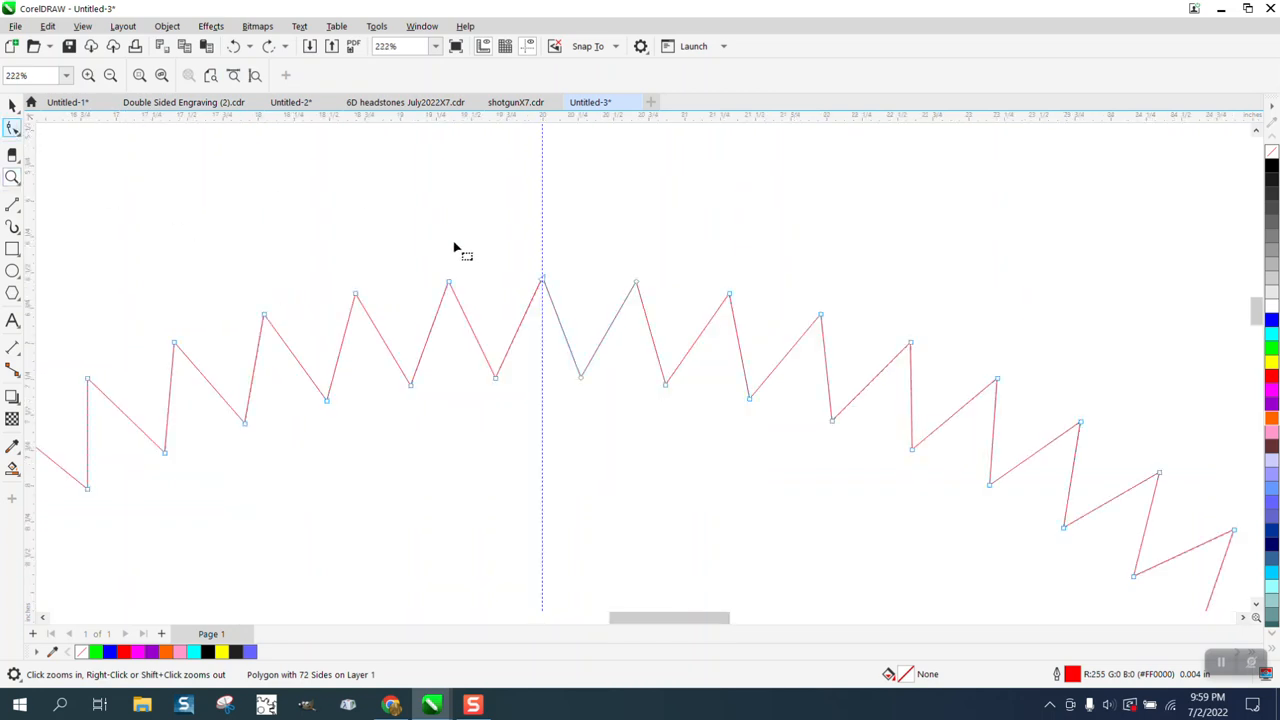
left_click(449, 285)
left_click_drag(414, 253, 495, 298)
right_click(448, 281)
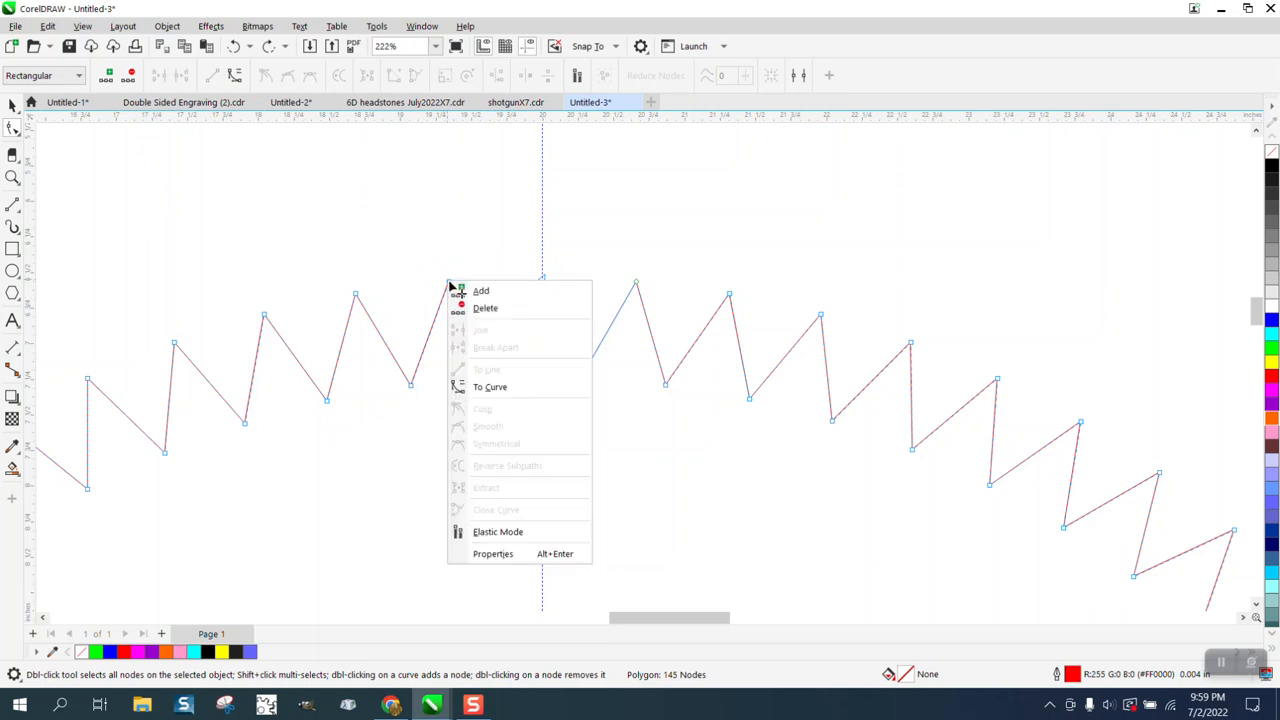
left_click(503, 387)
left_click(448, 285)
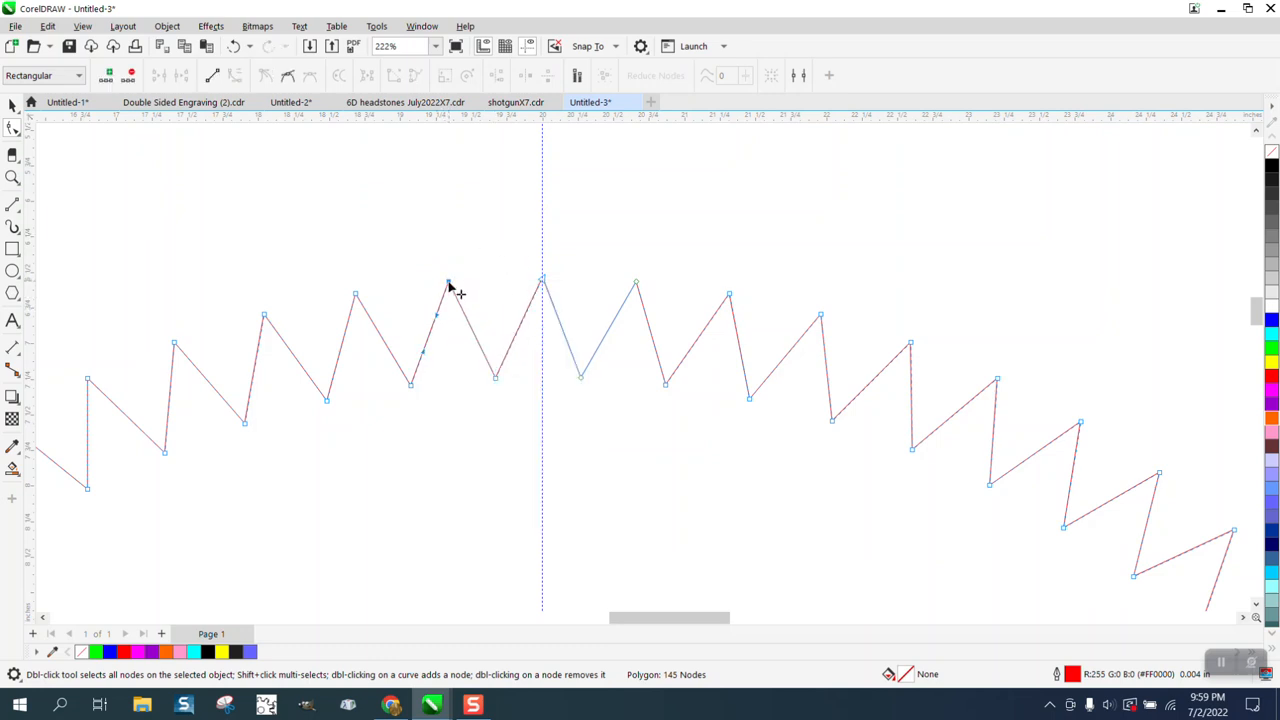
left_click_drag(437, 318, 546, 399)
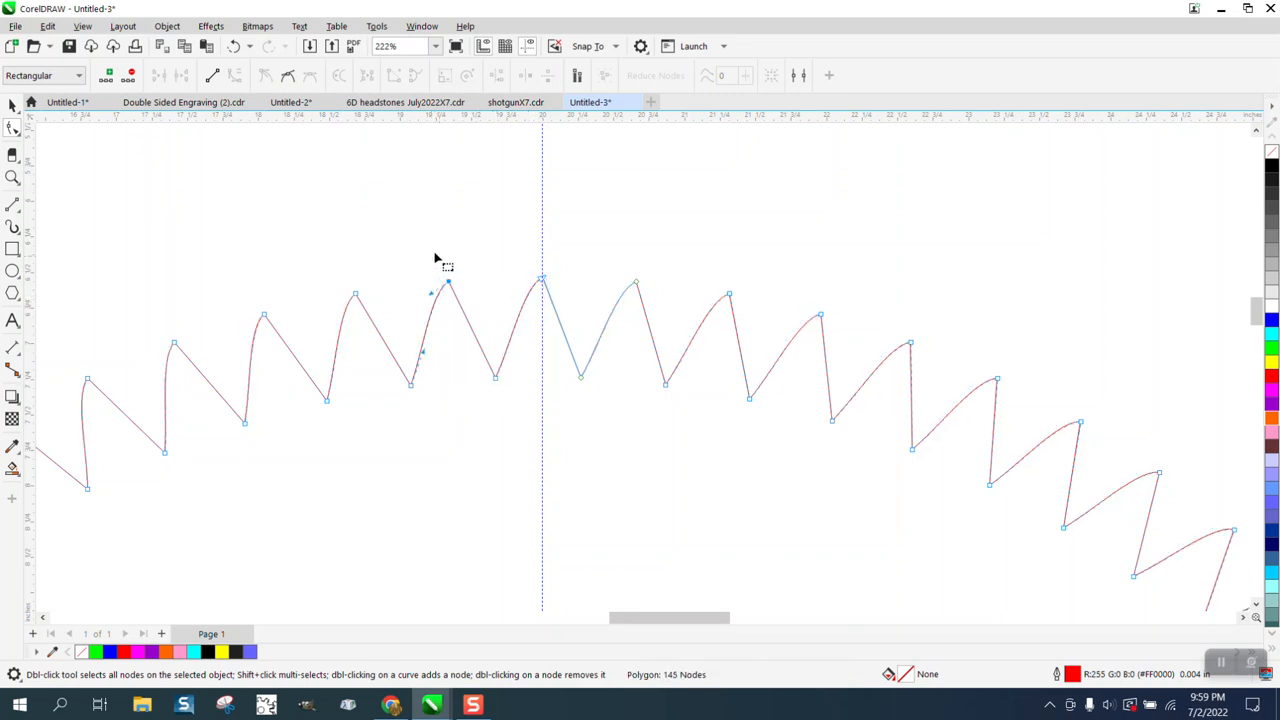
- Convert the falling edge of the same zigzag point to a curve and bend it outward, rounding the tip
left_click_drag(434, 257, 534, 434)
left_click(497, 380)
right_click(498, 382)
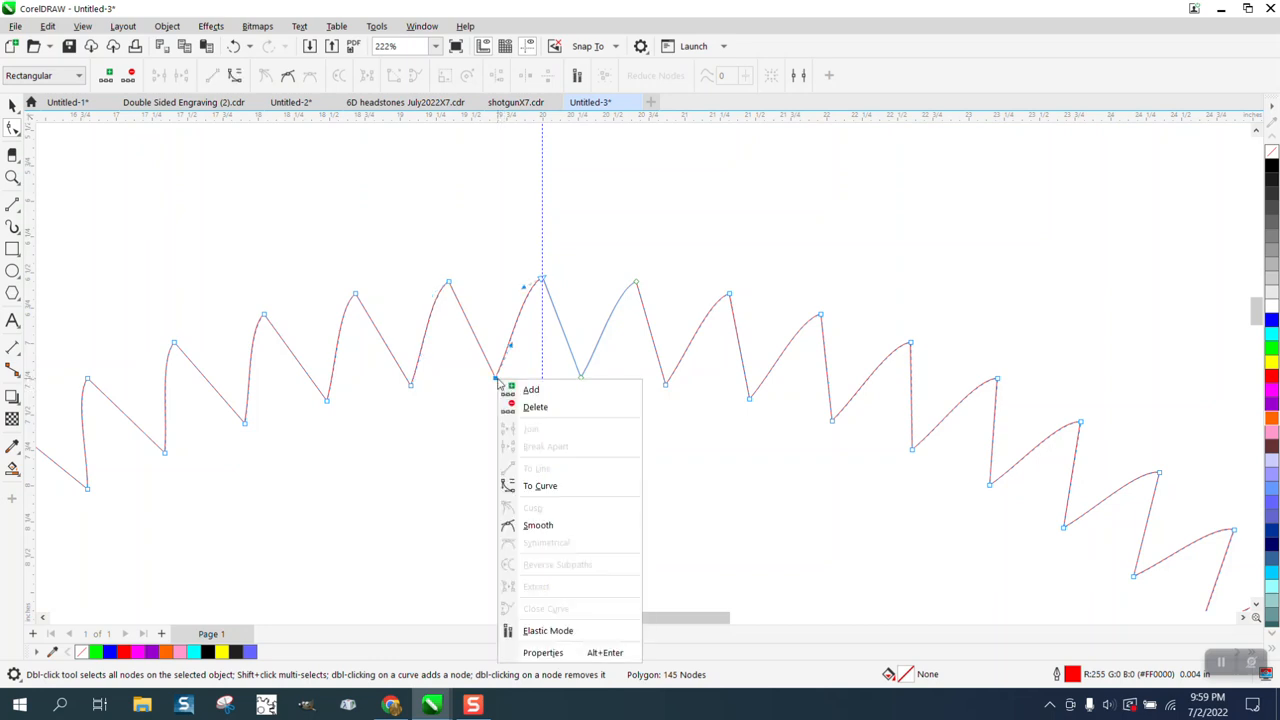
left_click(548, 486)
left_click(448, 284)
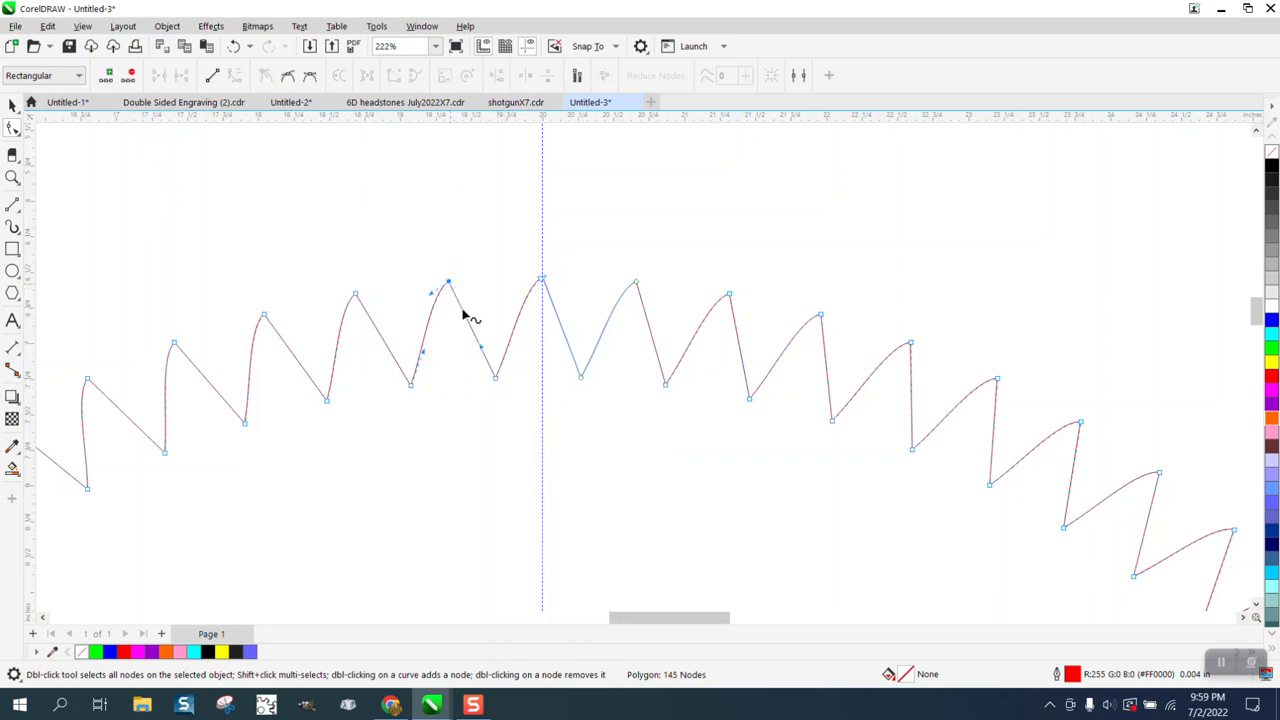
left_click_drag(464, 314, 463, 289)
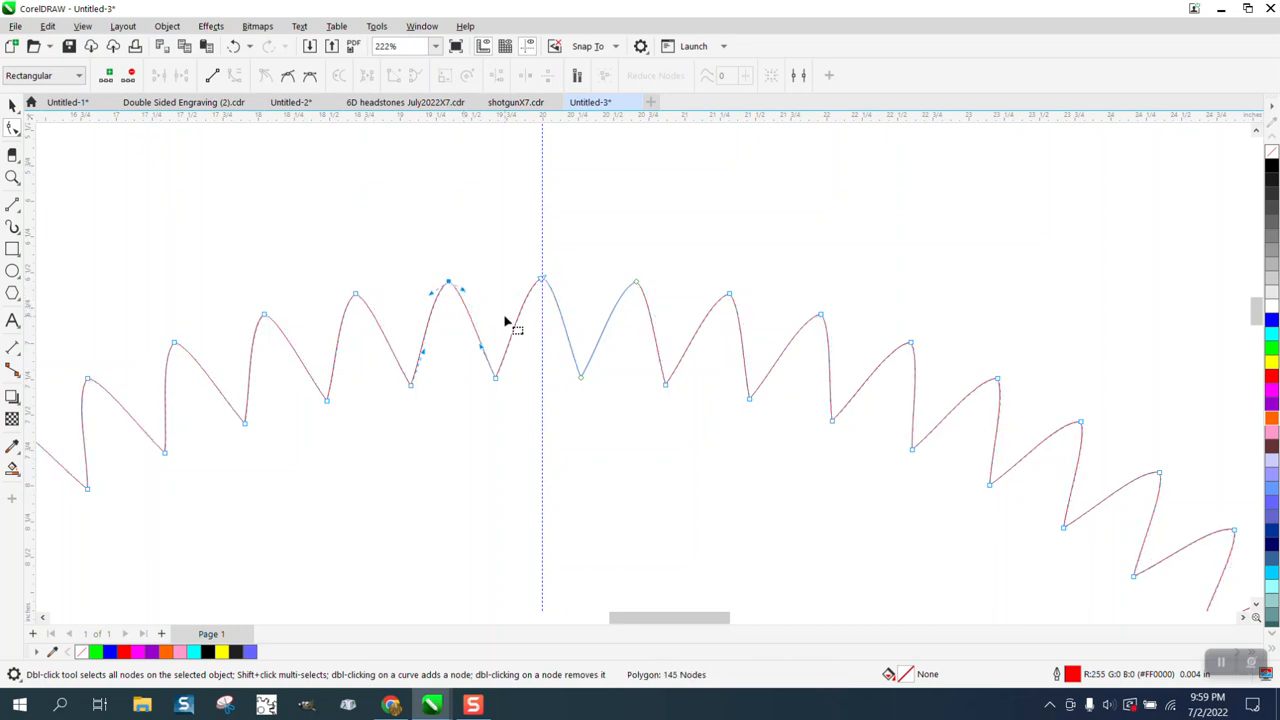
- Add two successively smaller concentric copies of the rounded ring about its centre, the smaller about 12.19 inches wide
left_click(12, 105)
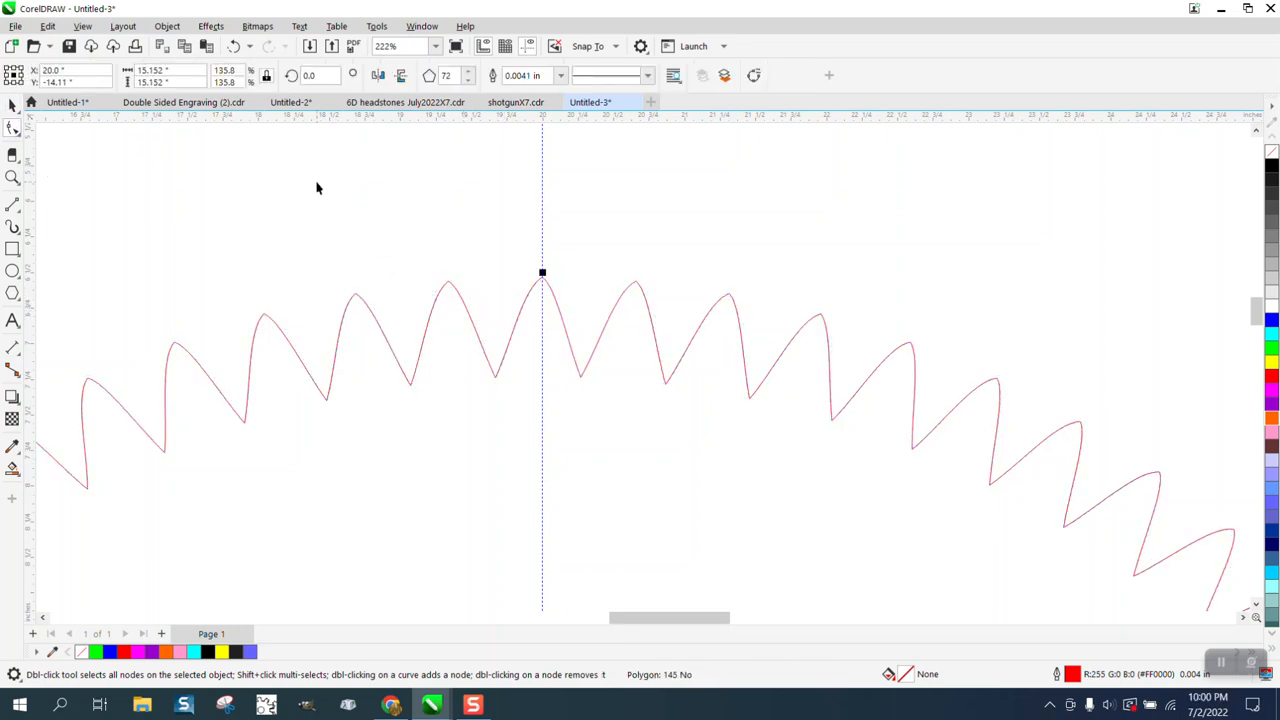
scroll(470, 355, "down", 2)
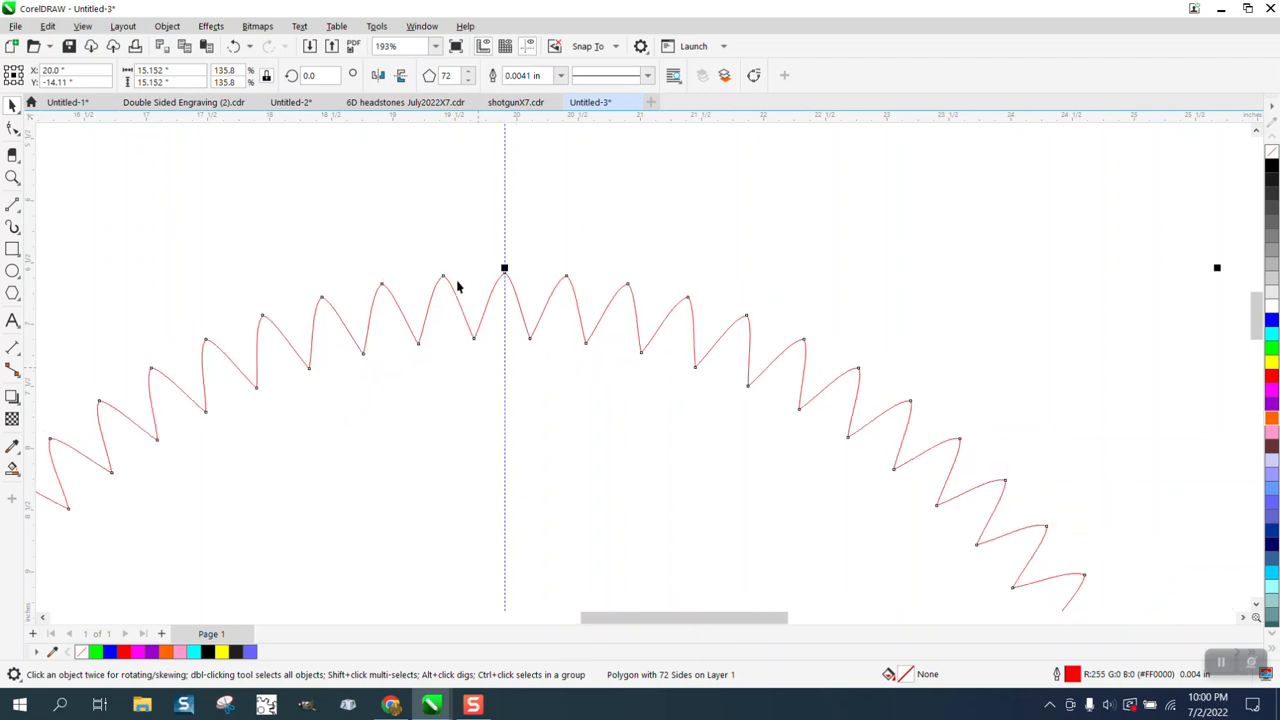
scroll(772, 248, "down", 1)
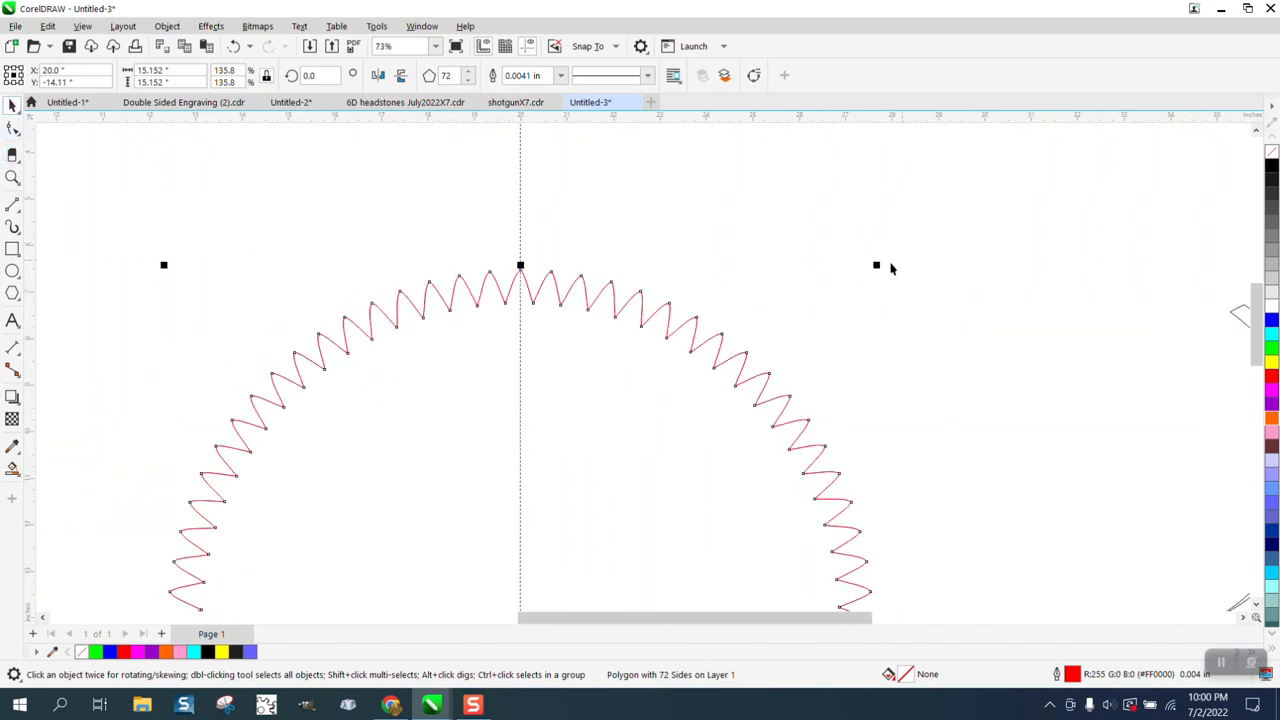
left_click_drag(880, 264, 861, 303)
left_click(861, 303)
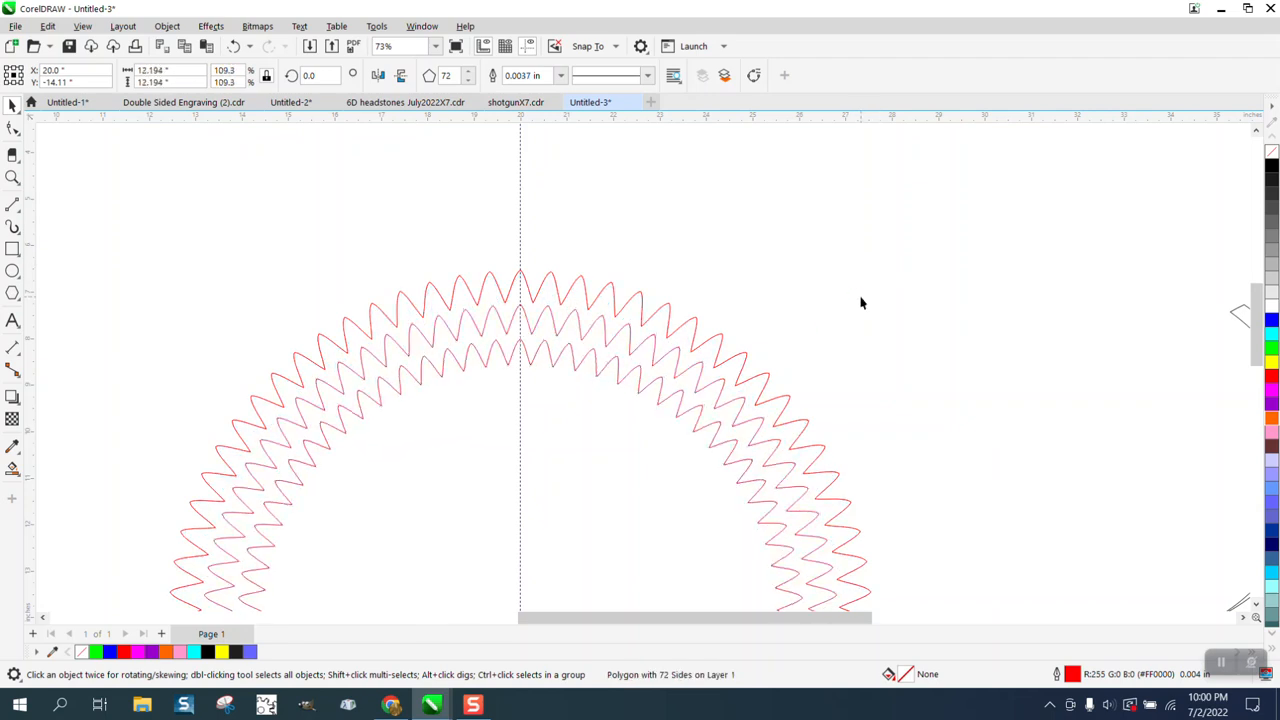
- Add three more evenly stepped concentric copies inside the innermost ring, down to about 8.45 inches wide
left_click(659, 386)
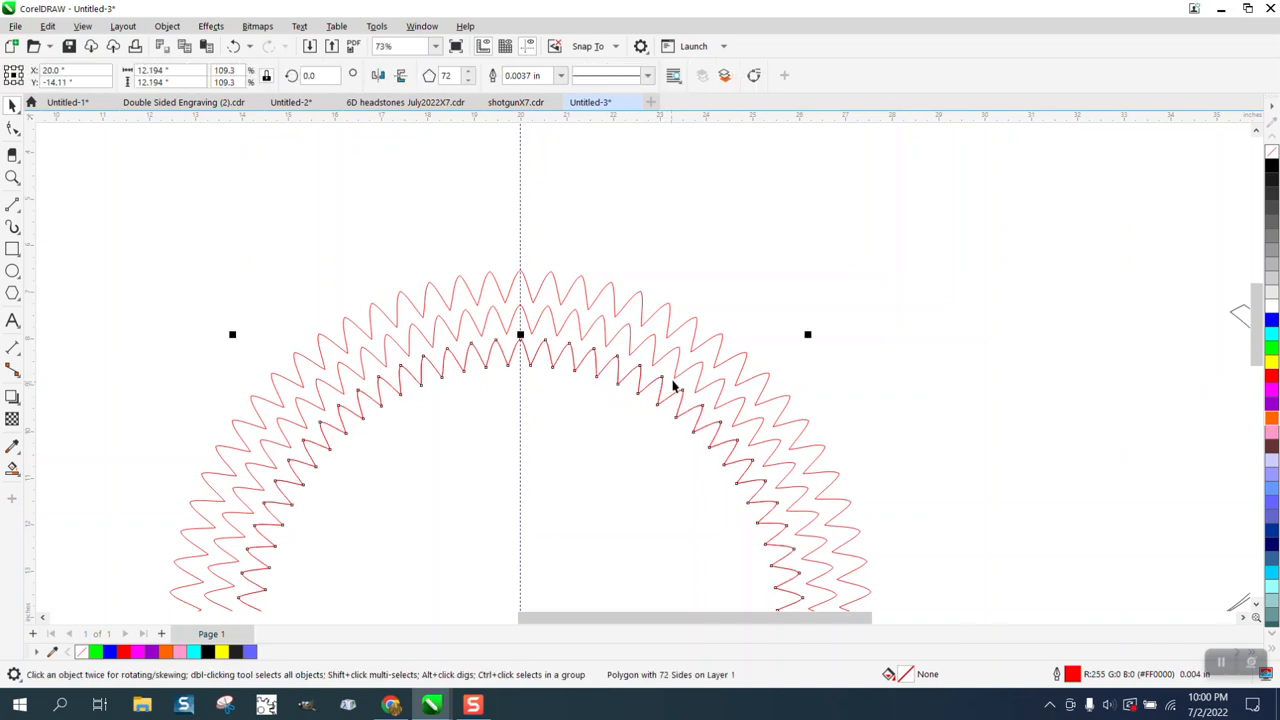
left_click_drag(806, 332, 768, 360)
key("ctrl+r")
key("ctrl+r")
key("Escape")
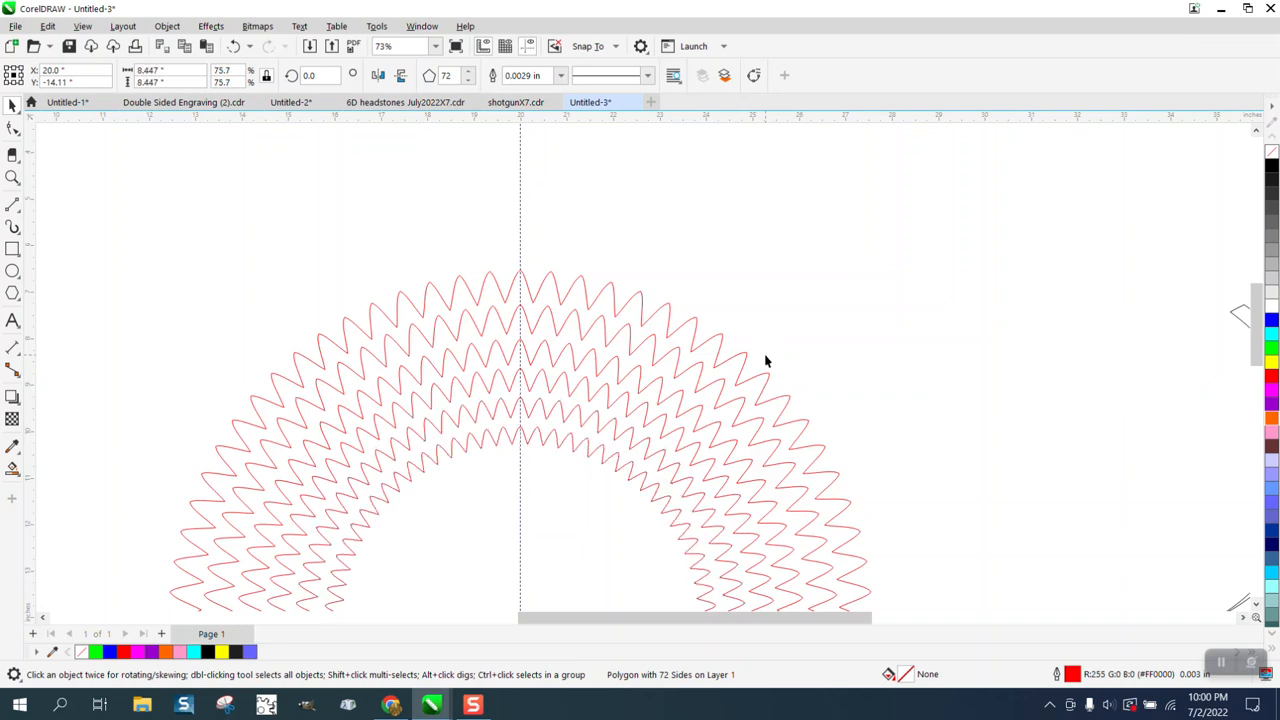
- Smart-fill the five bands between the wavy outlines with blue and a black hairline outline
left_click(13, 467)
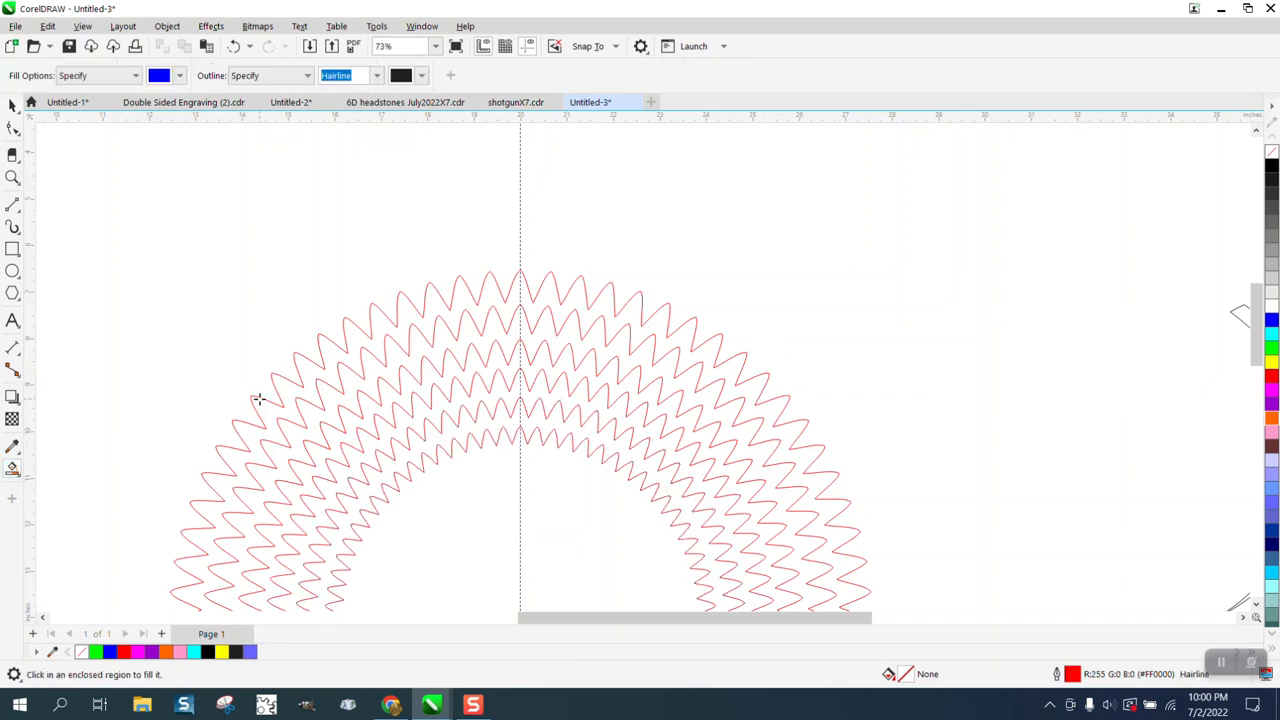
left_click(362, 339)
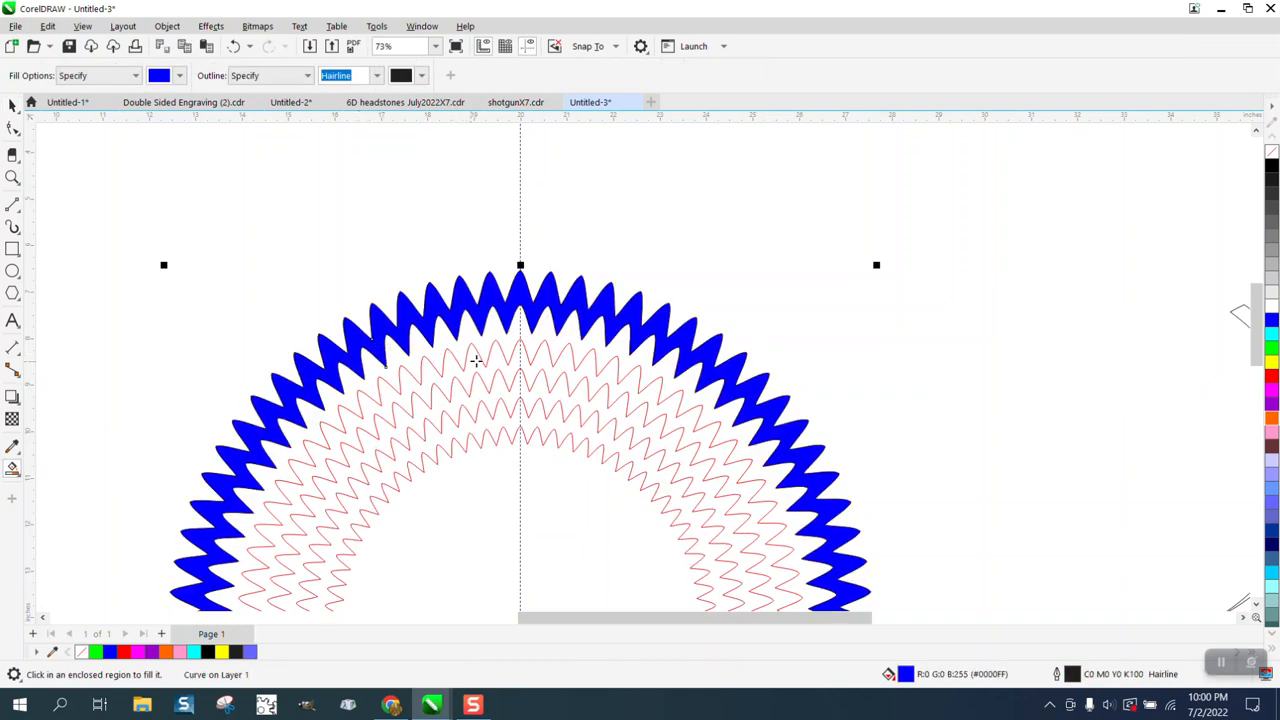
left_click(503, 345)
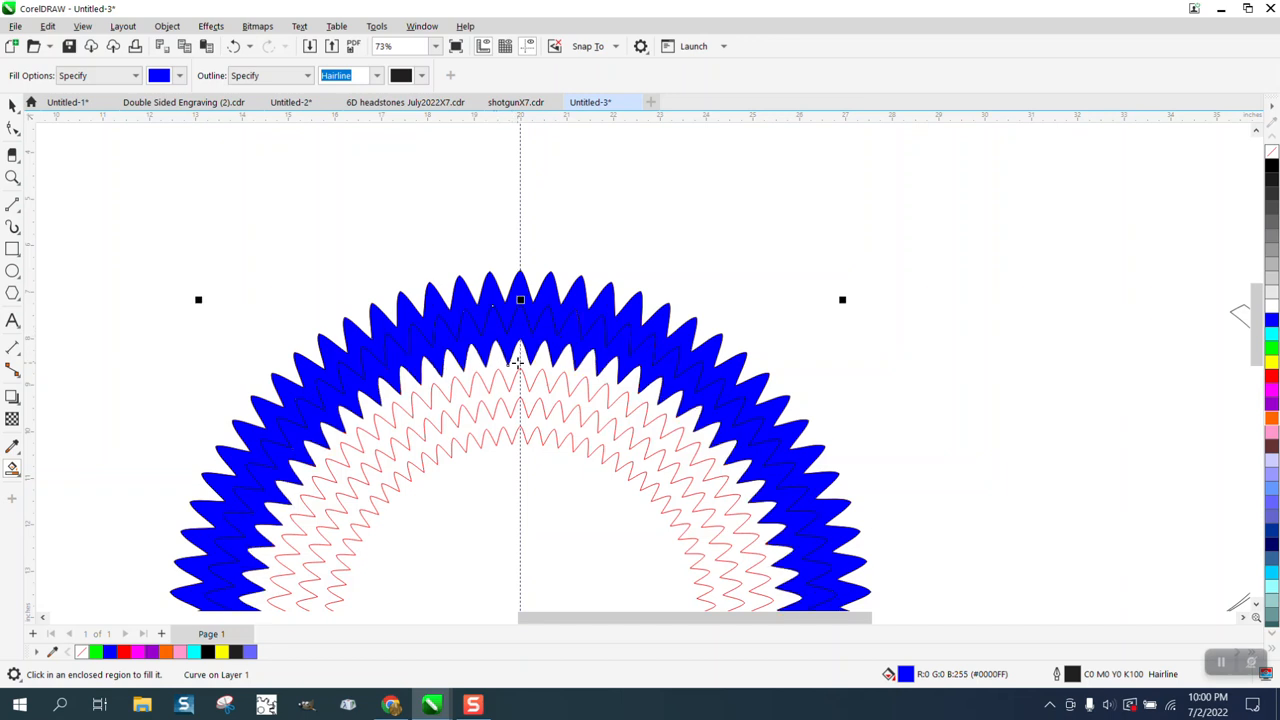
left_click(524, 369)
left_click(526, 402)
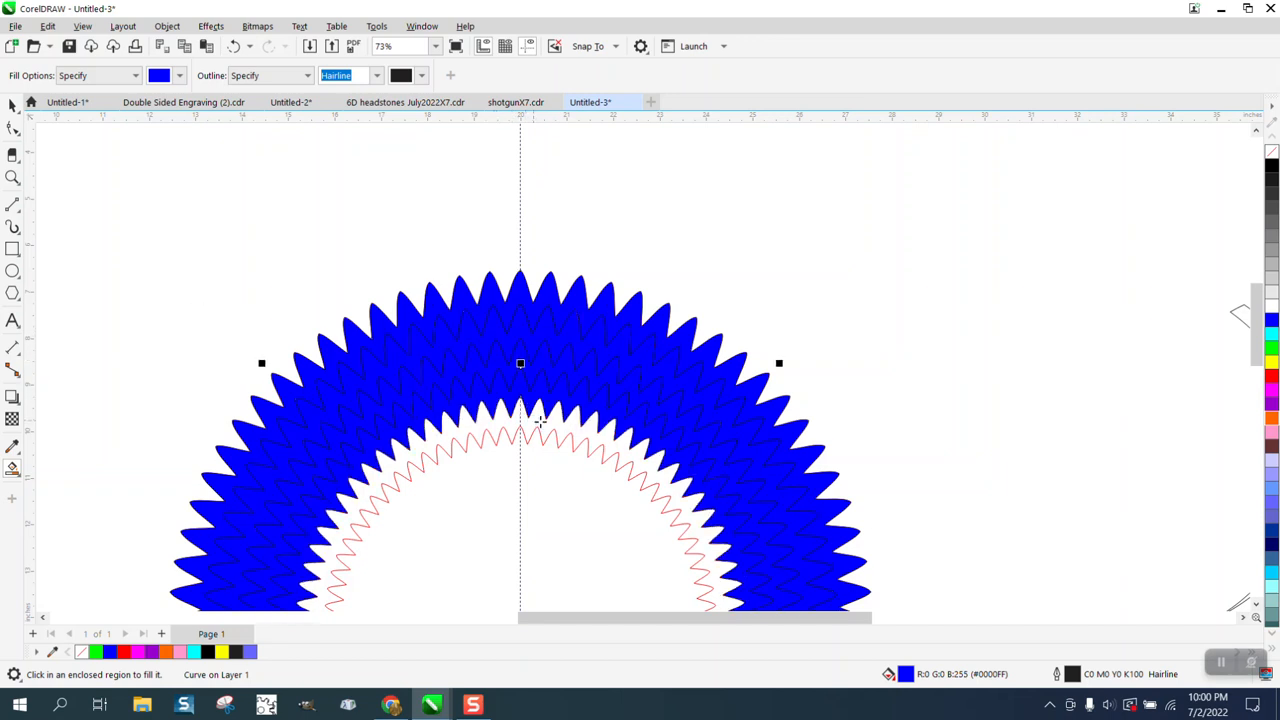
left_click(539, 422)
- Recolour the second wavy band from the outside cyan and the third green
left_click(12, 105)
left_click(489, 171)
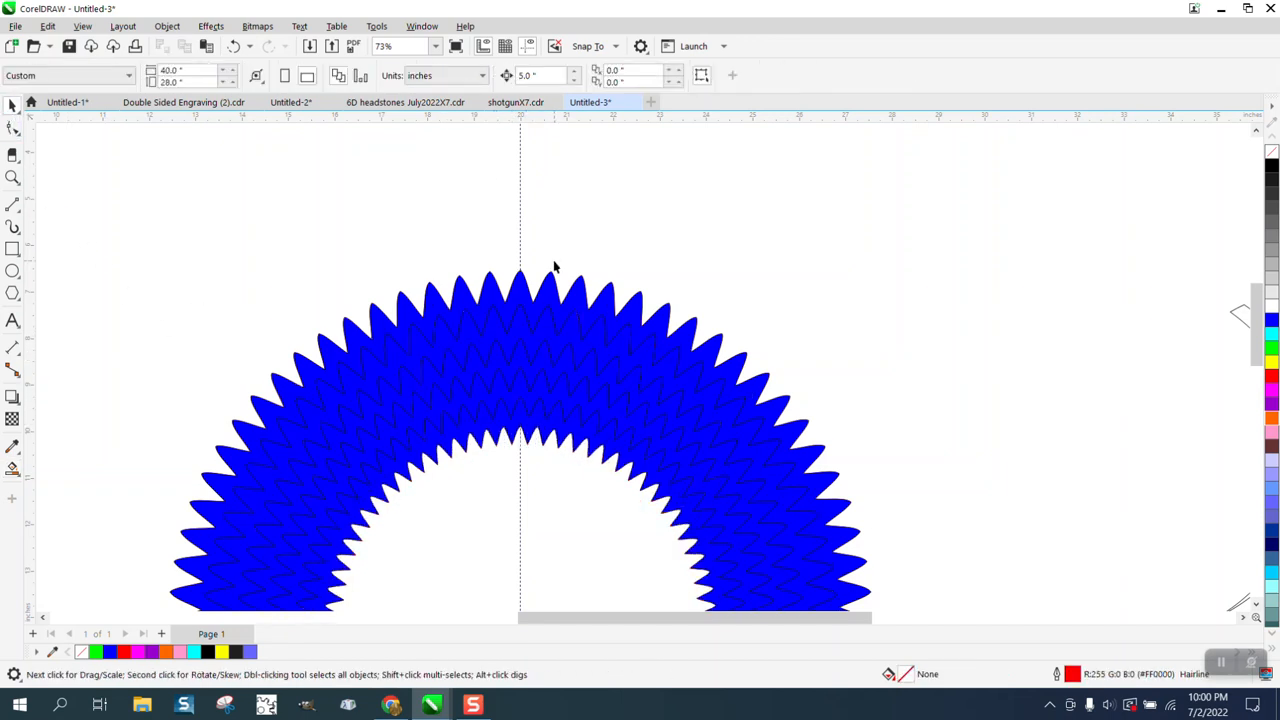
left_click(547, 335)
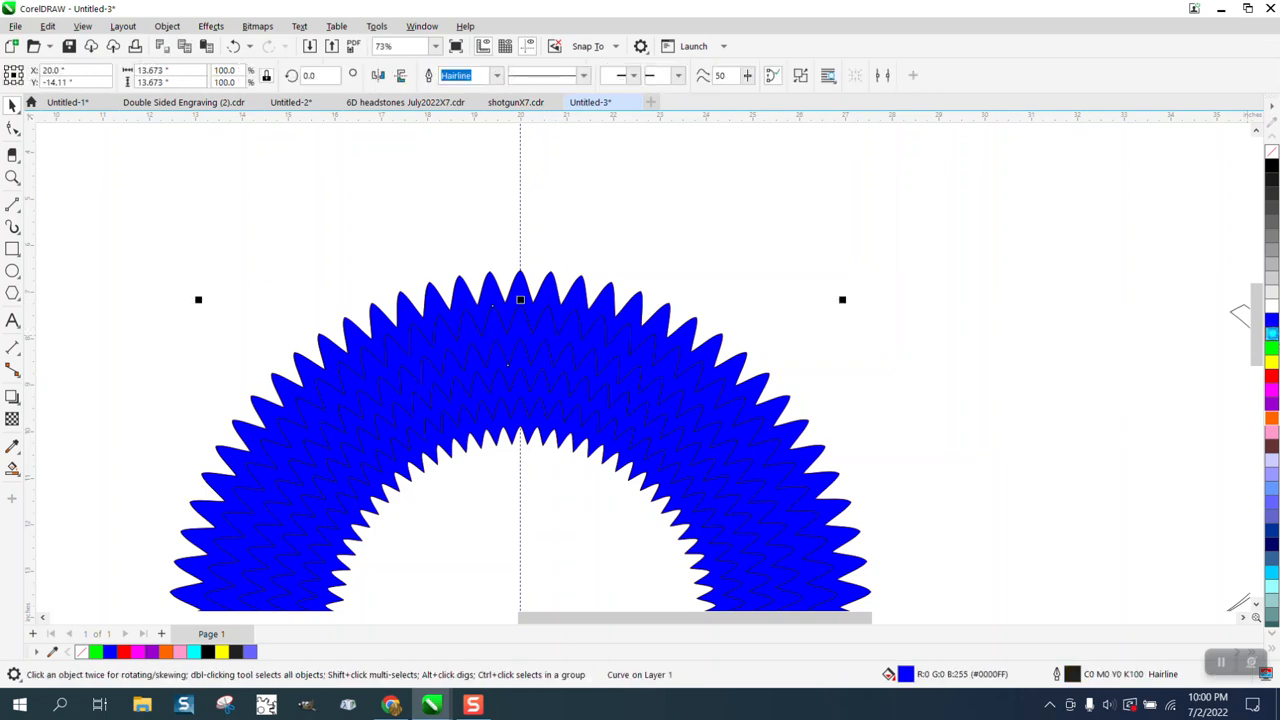
left_click(1271, 333)
left_click(742, 248)
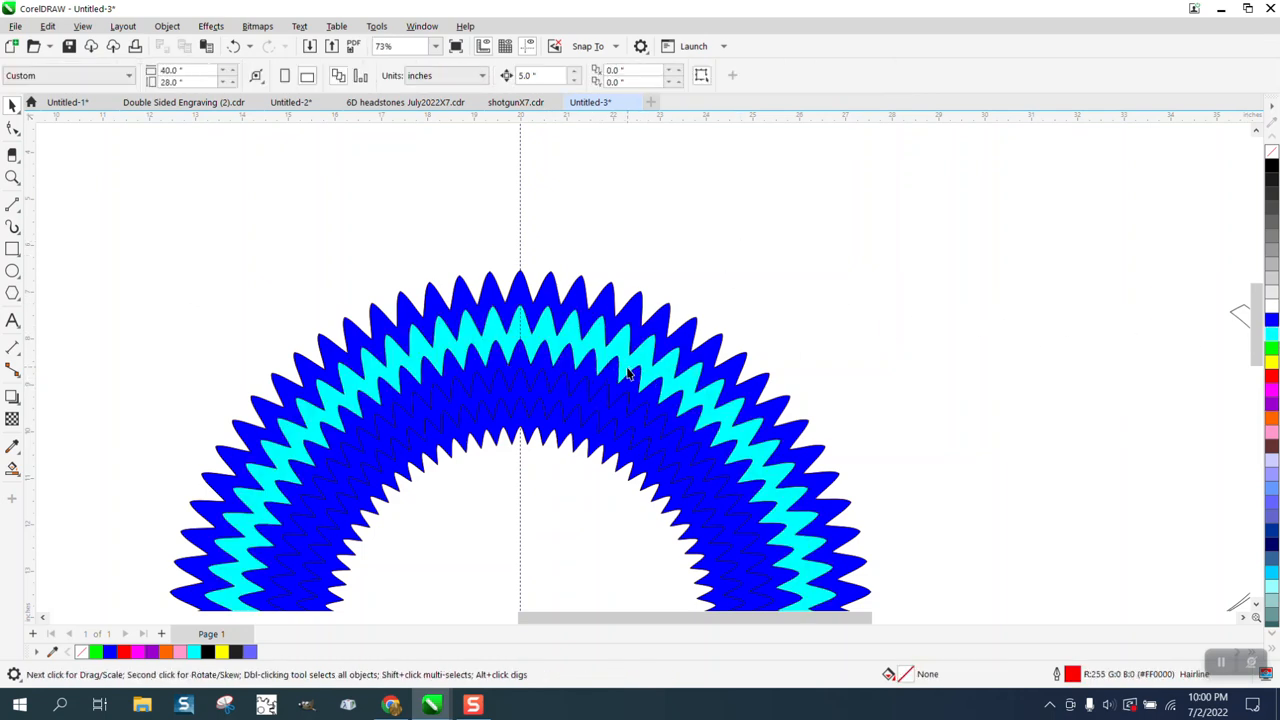
left_click(614, 383)
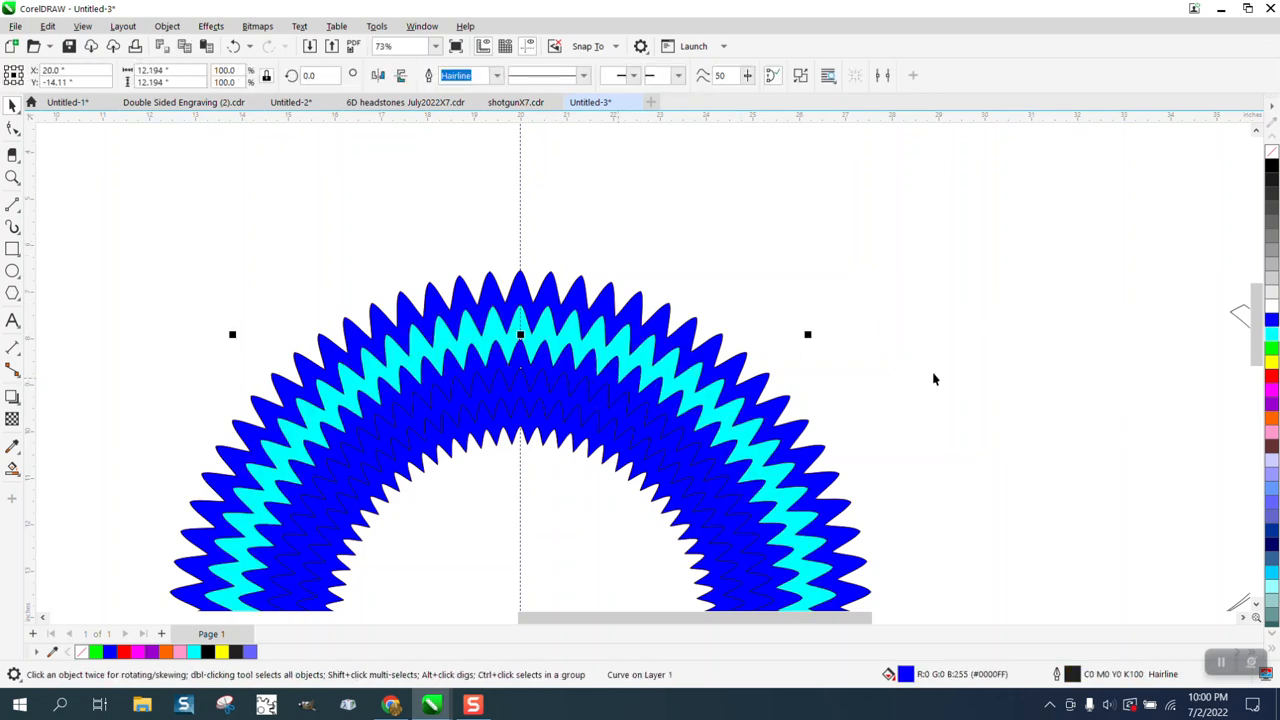
left_click(1271, 349)
left_click(1040, 337)
- Recolour the fourth wavy band from the outside yellow and the innermost band red
left_click(620, 421)
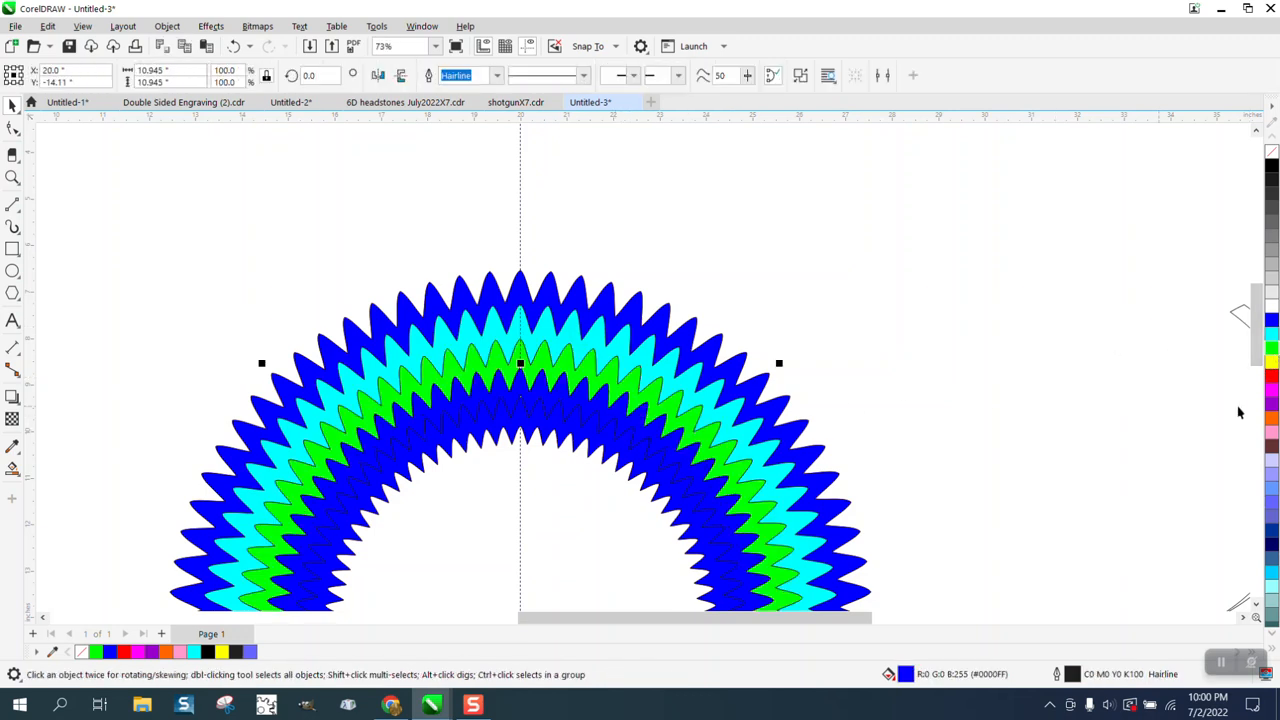
left_click(1271, 368)
left_click(1034, 374)
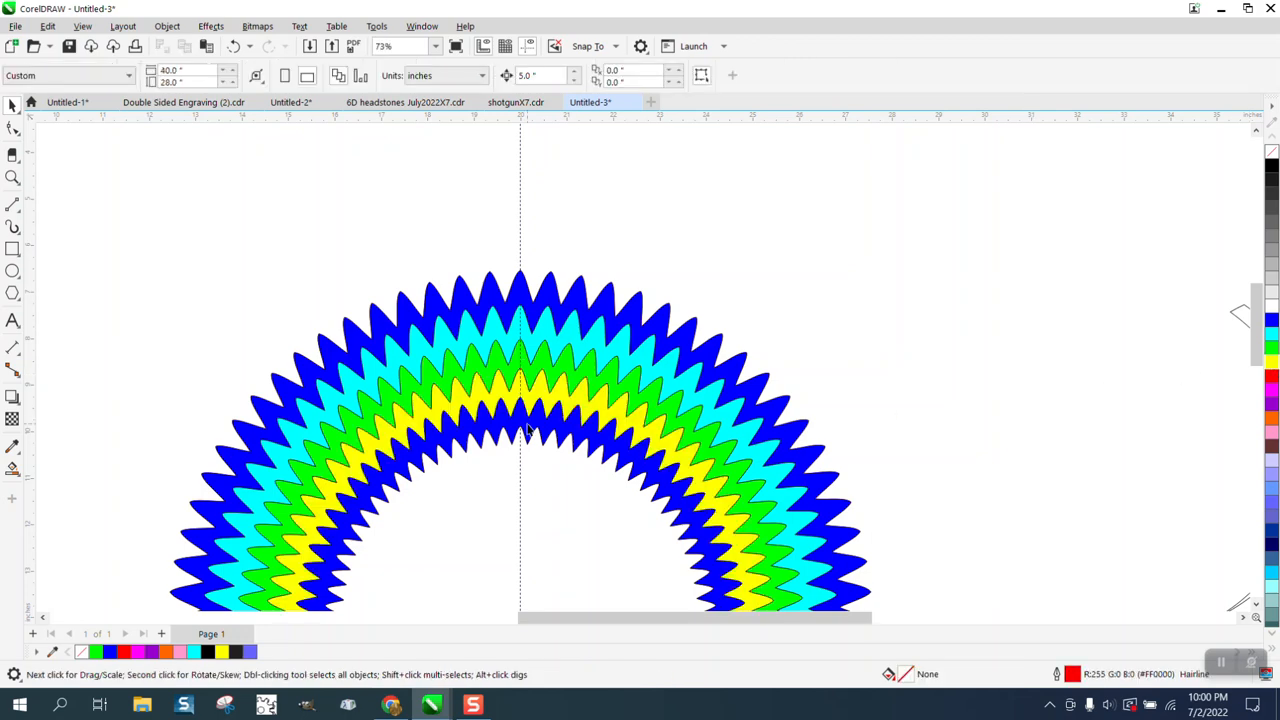
left_click(597, 450)
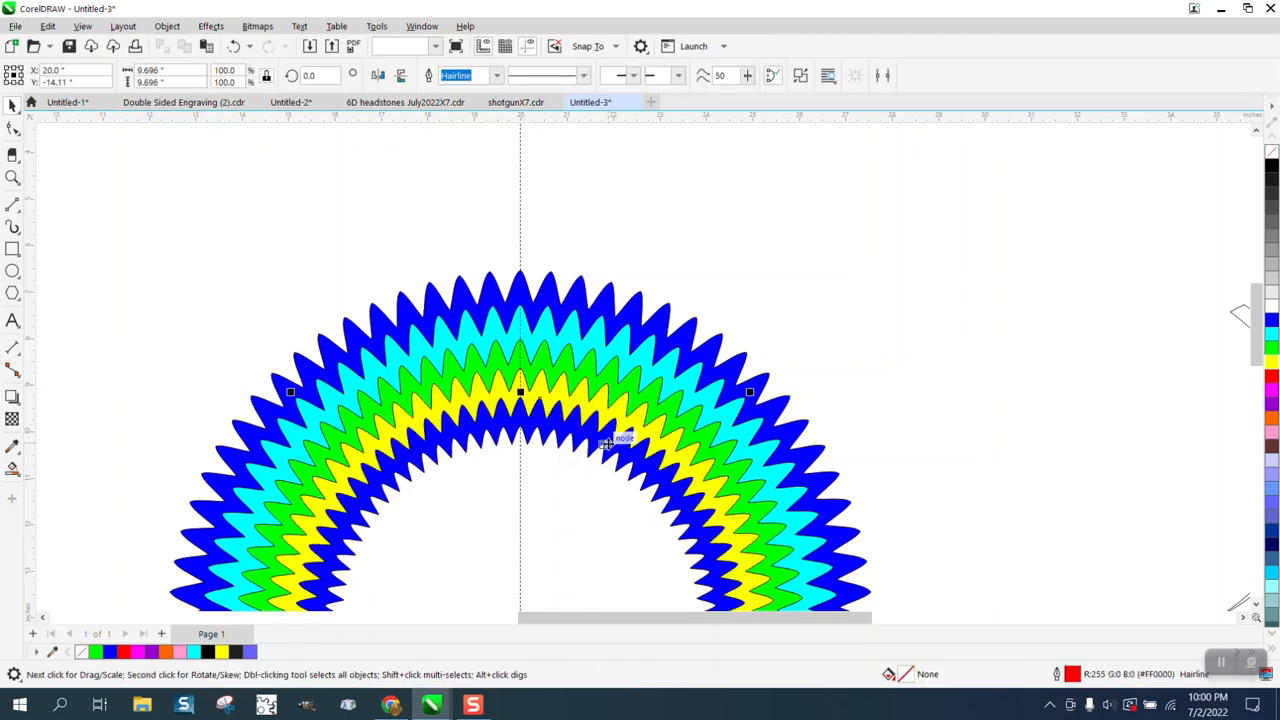
left_click(1271, 378)
scroll(661, 320, "down", 3)
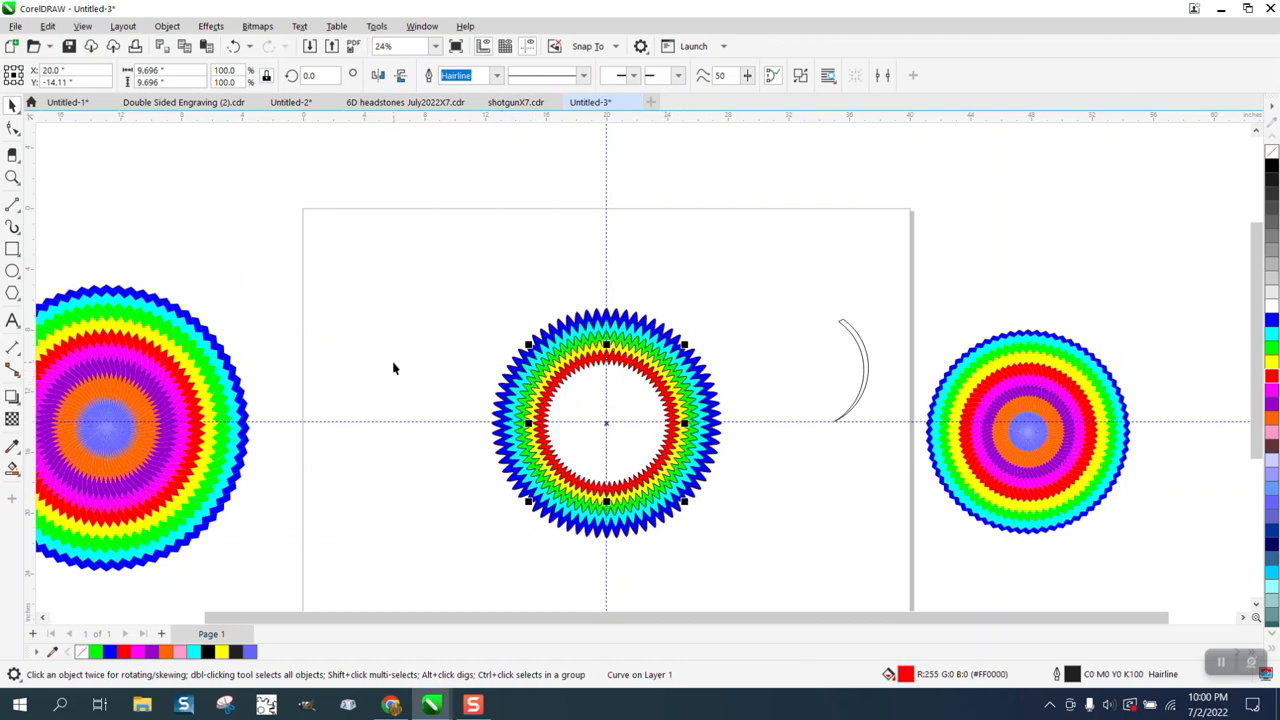
- Compare the rounded points of the five-band wavy wheel with the sharp zigzag points of the nine-colour wheel up close
left_click(12, 177)
left_click_drag(514, 314, 691, 399)
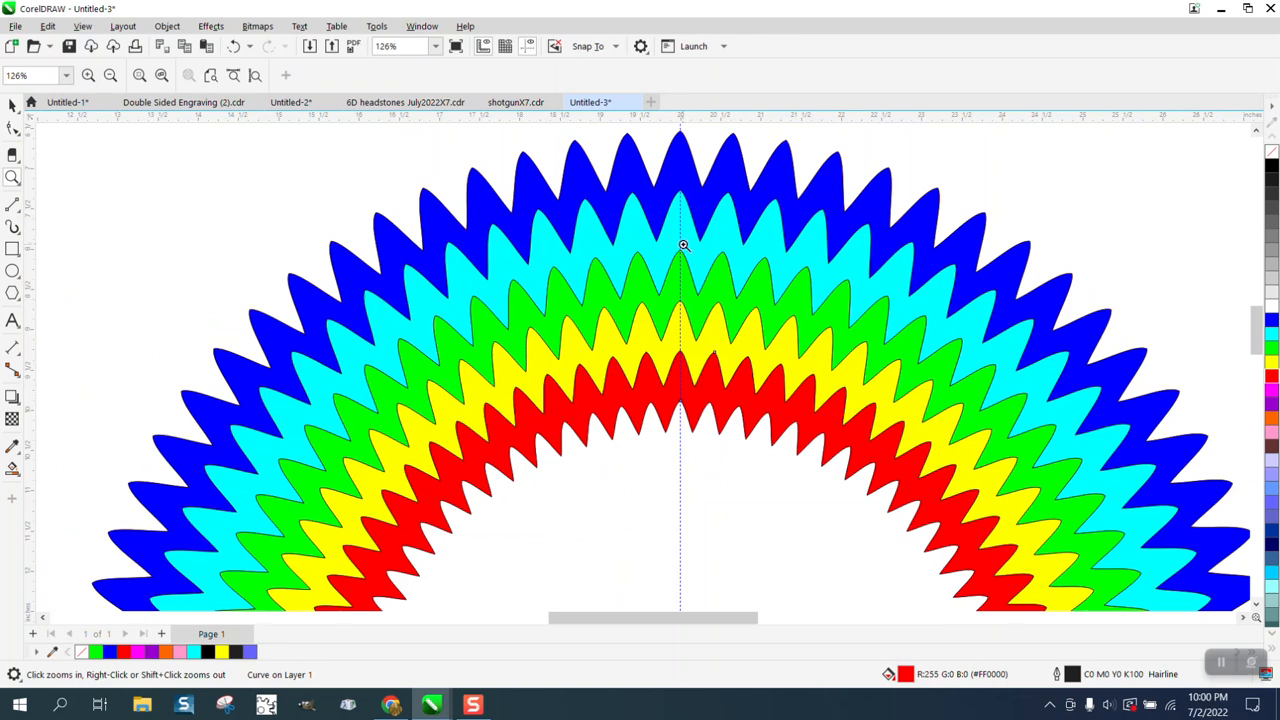
scroll(648, 247, "down", 5)
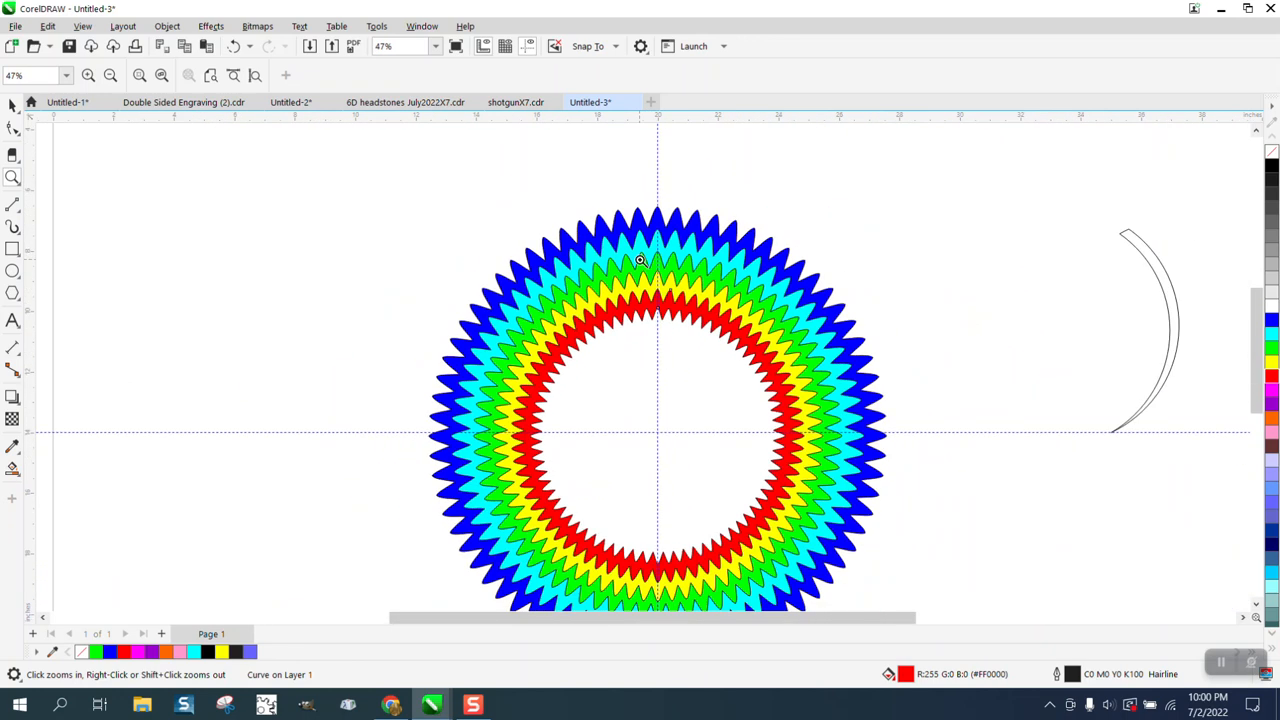
left_click_drag(1061, 259, 1227, 396)
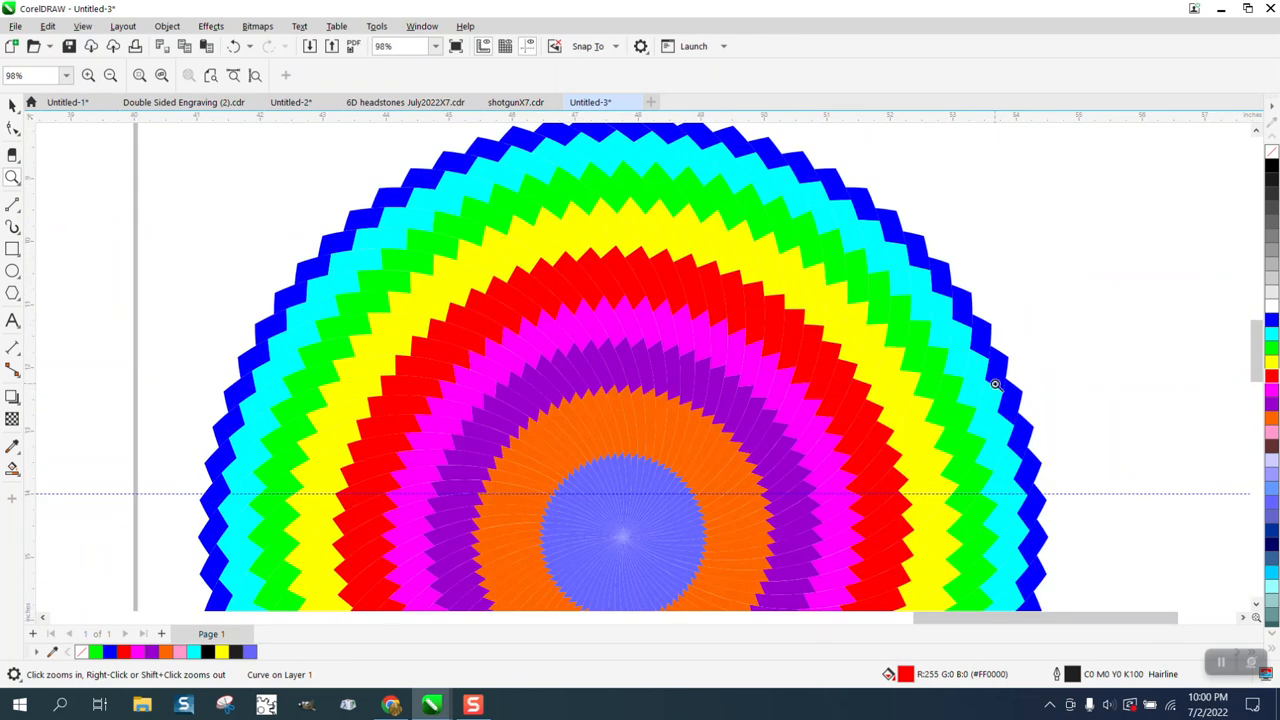
scroll(716, 352, "down", 5)
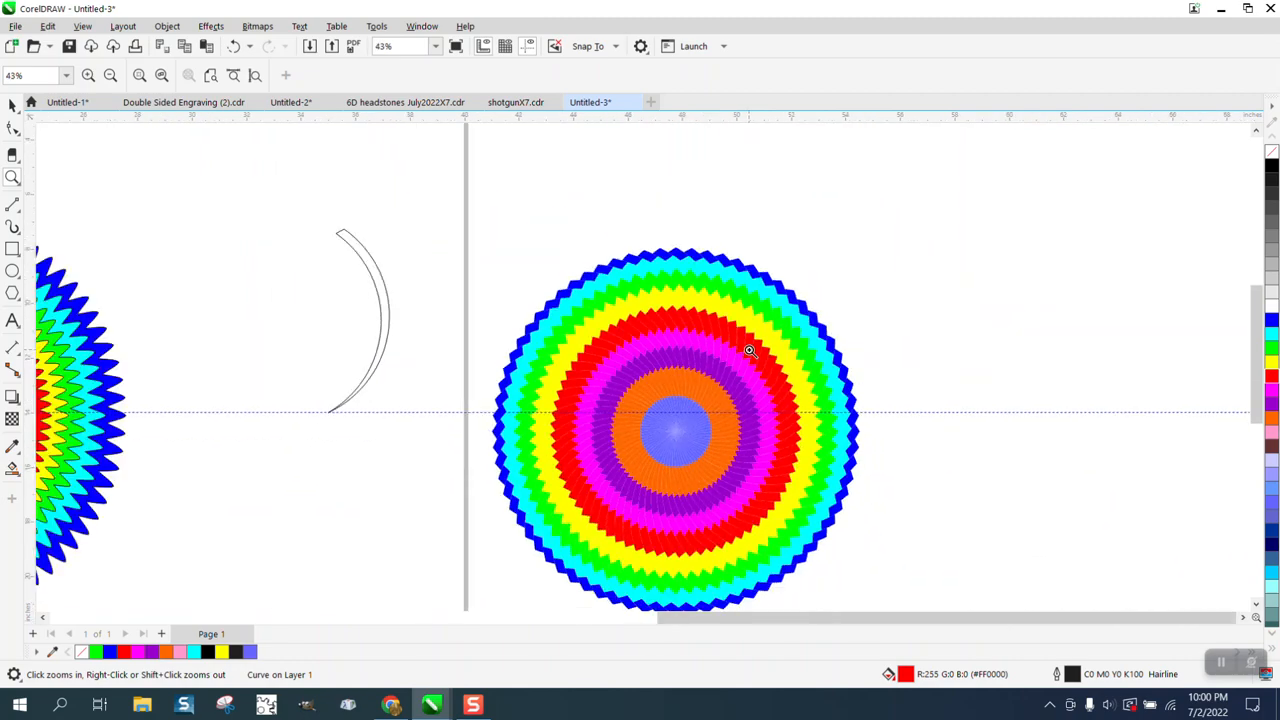
left_click_drag(400, 390, 401, 391)
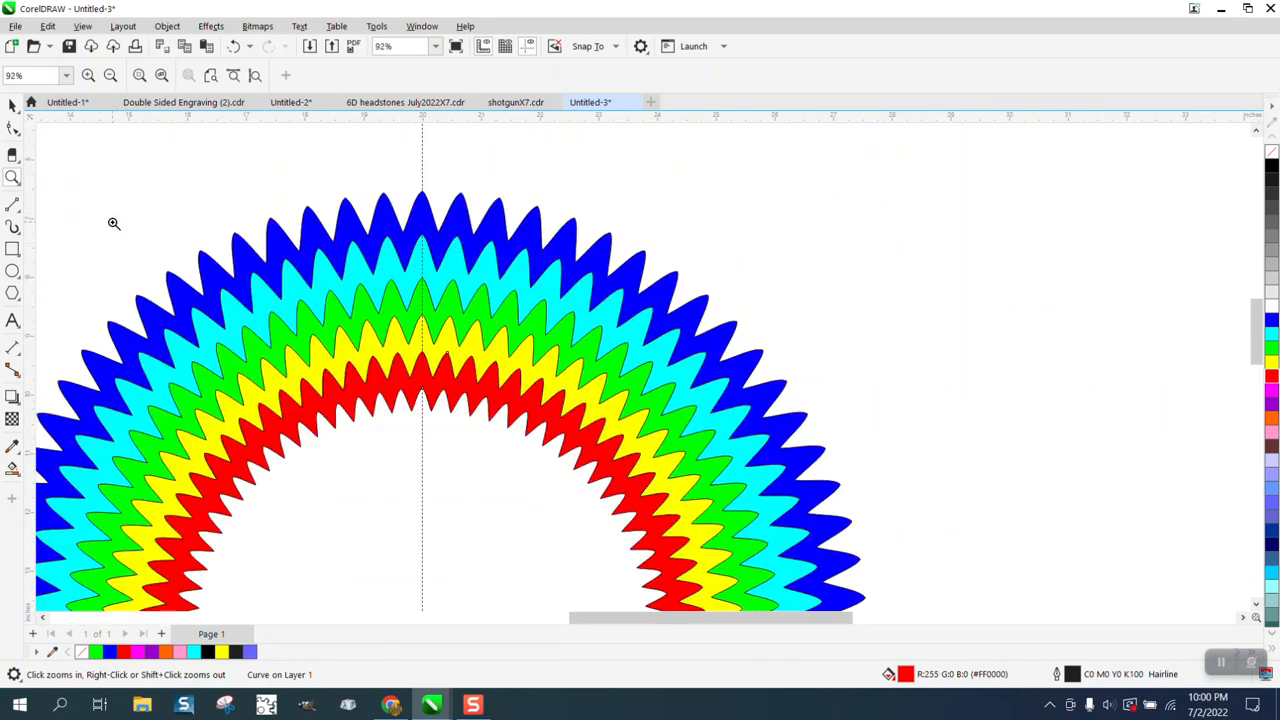
- Move the cyan band sideways out of the wavy wheel and undo the move
left_click(12, 105)
scroll(362, 165, "down", 3)
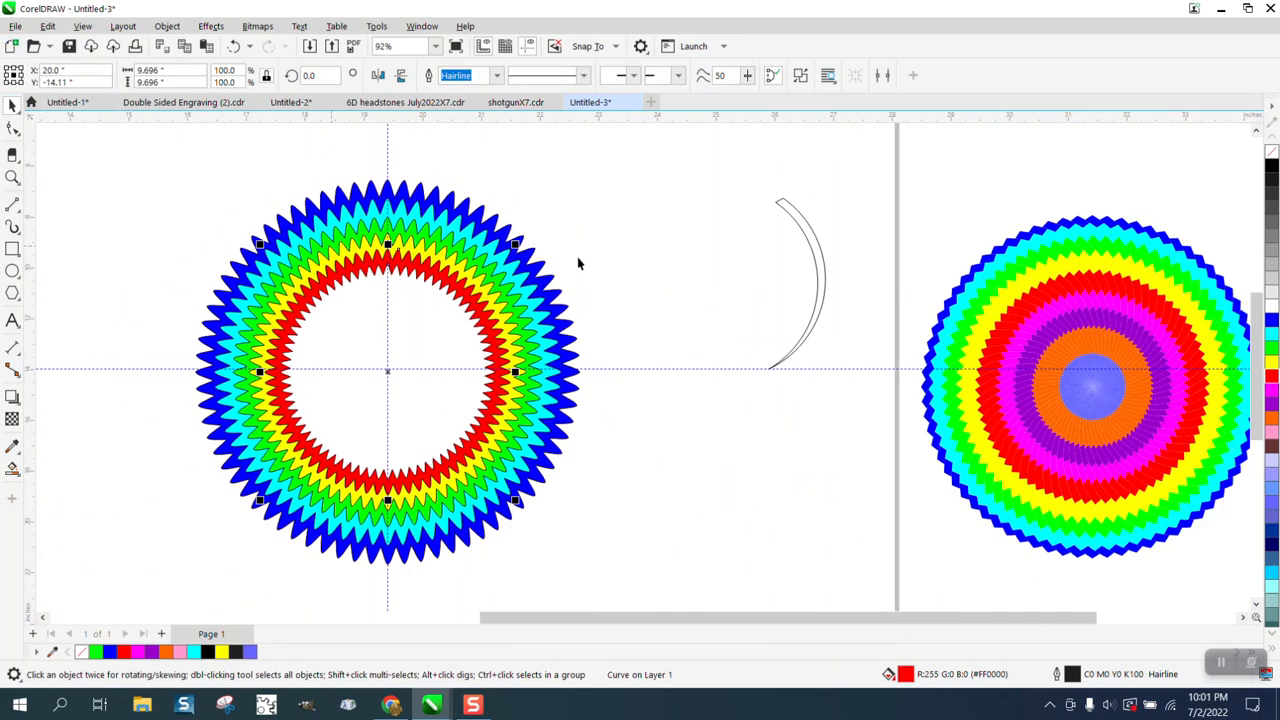
left_click_drag(522, 266, 662, 249)
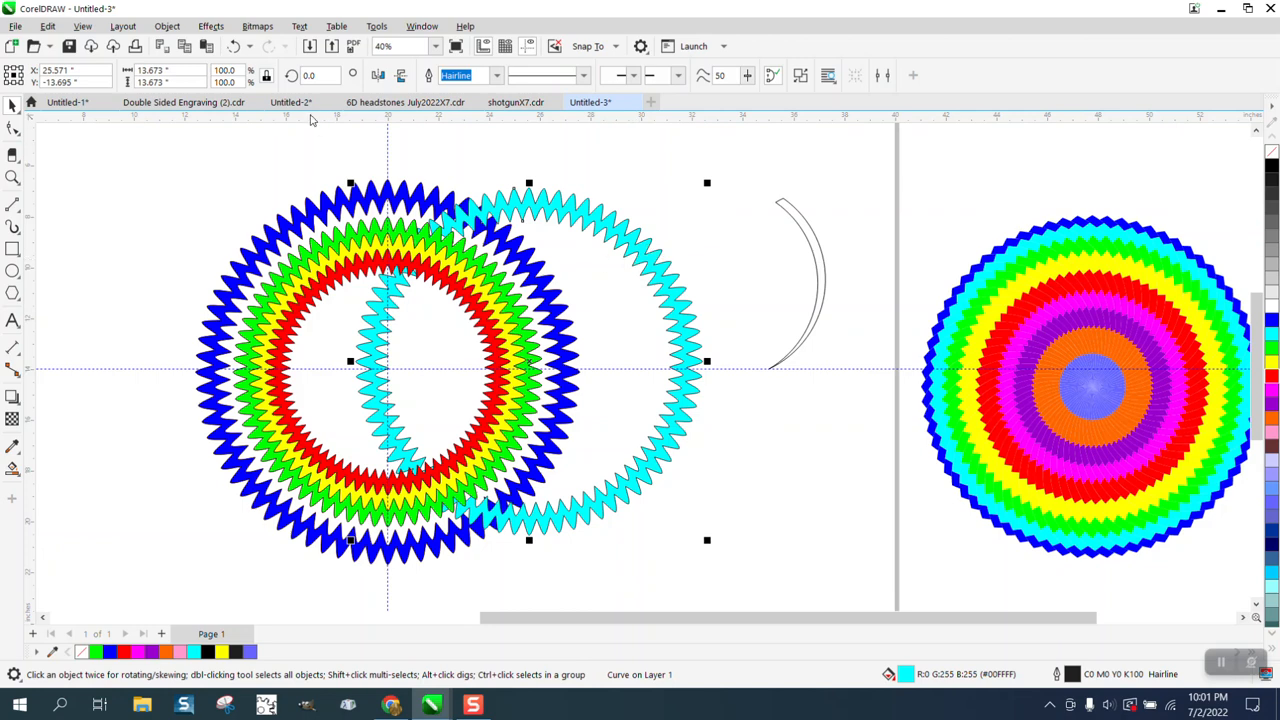
left_click(233, 46)
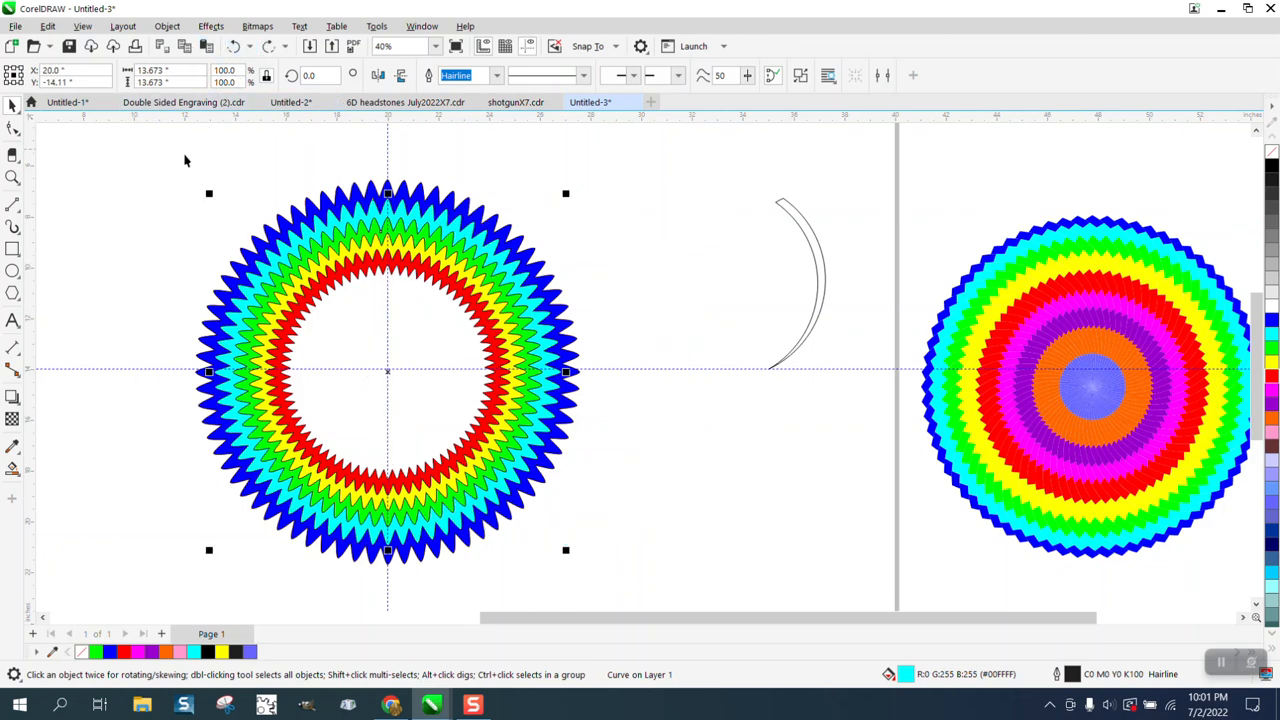
- Remove the outlines from all the bands of the wavy wheel
left_click_drag(162, 170, 650, 572)
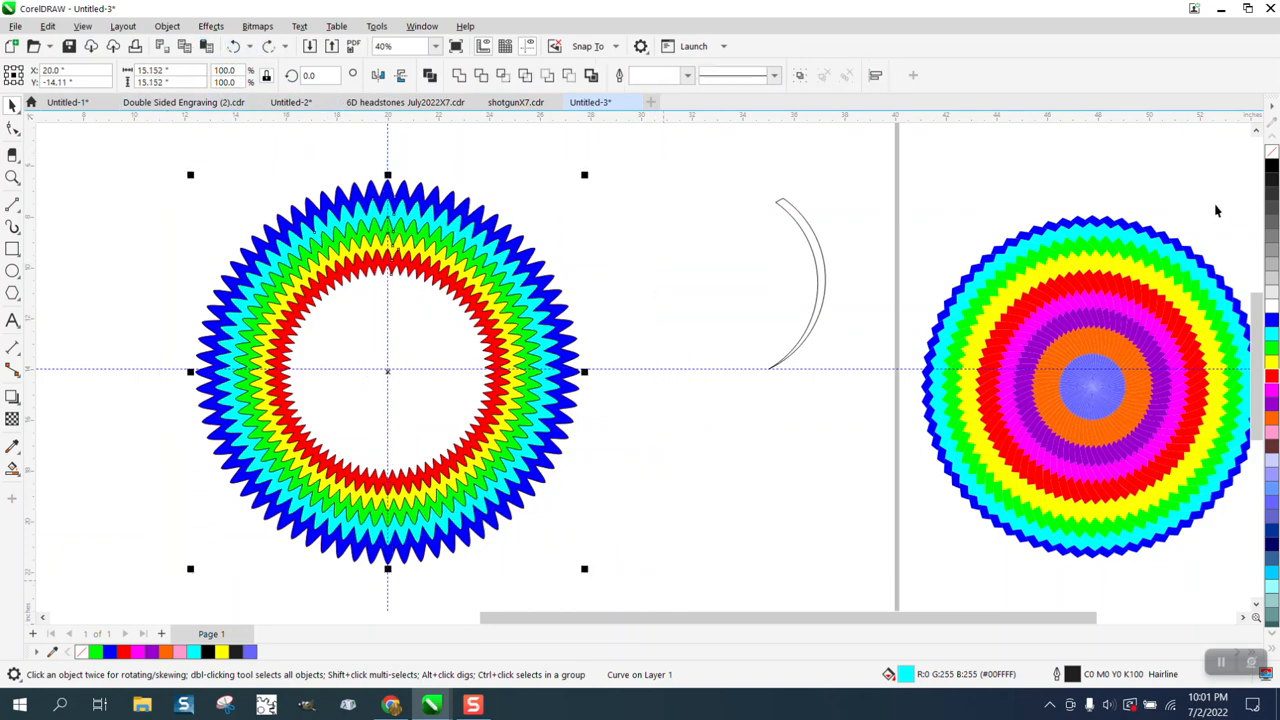
right_click(1272, 153)
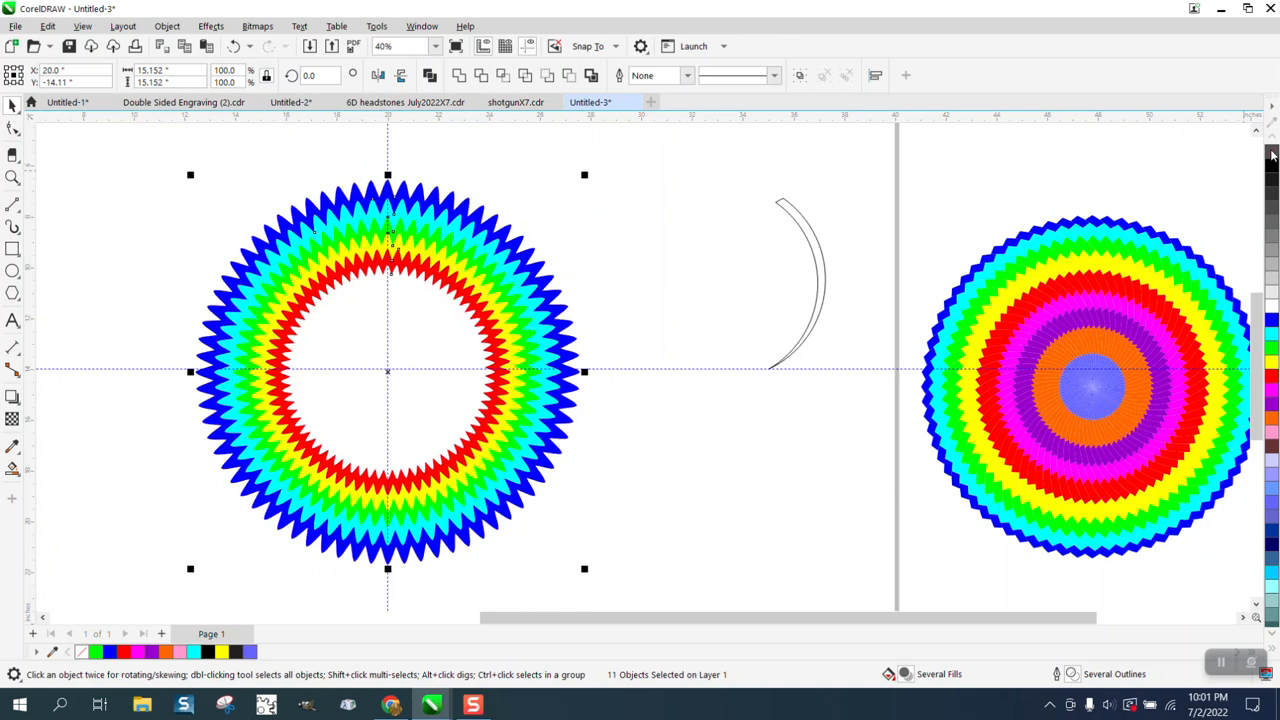
left_click(714, 280)
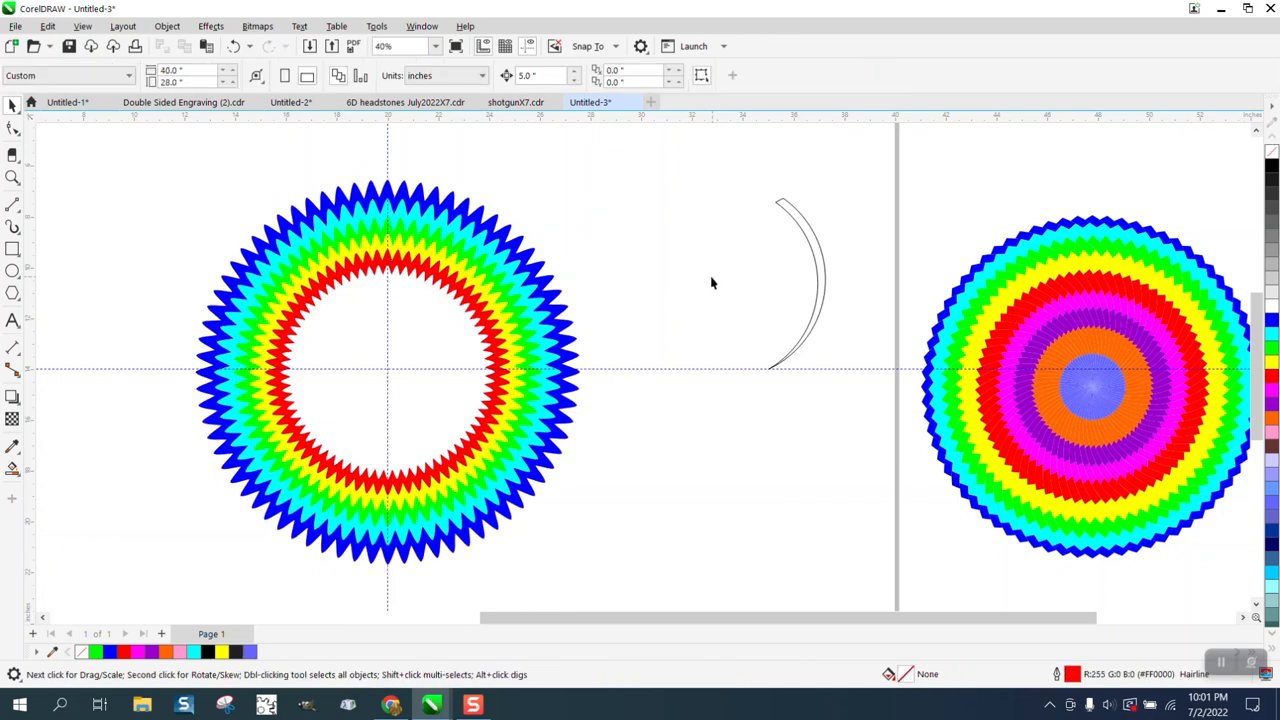
- Move one curved nine-colour segment out of the zigzag wheel to the empty area beyond its upper right, centred at about X 56.08, Y -9.63 inches
left_click(12, 177)
left_click(975, 294)
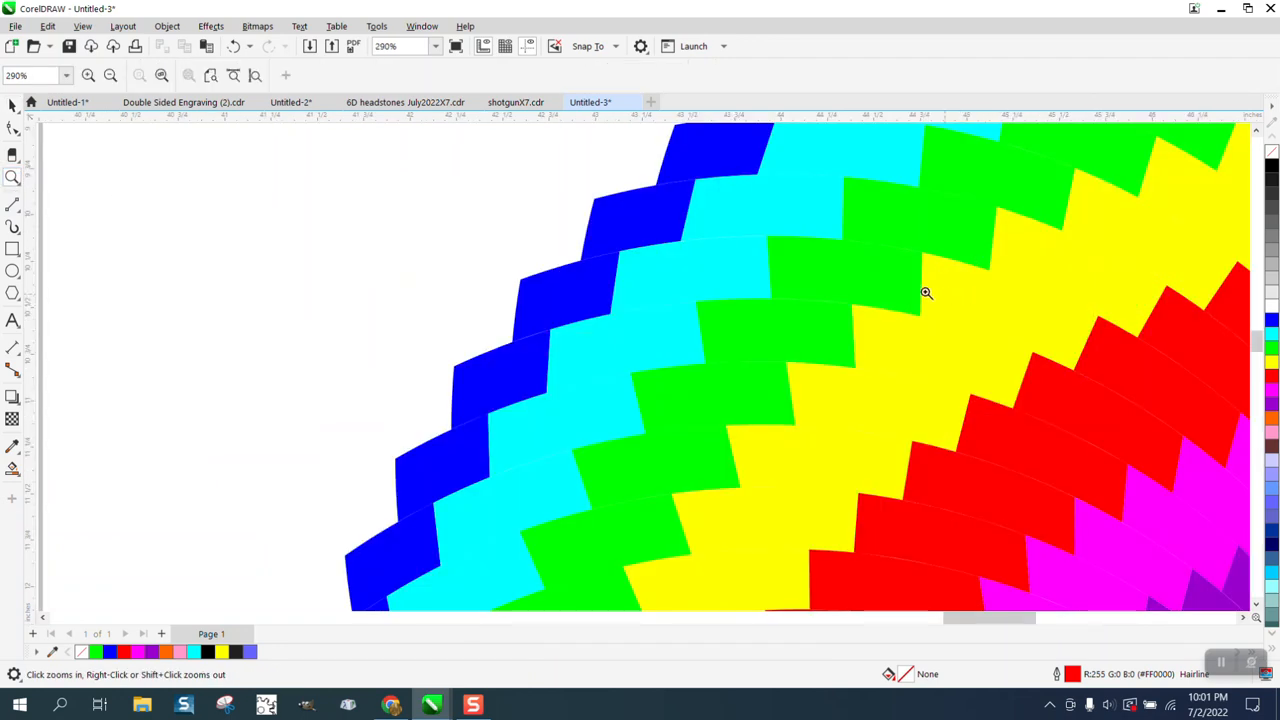
left_click_drag(768, 242, 947, 367)
scroll(700, 359, "down", 2)
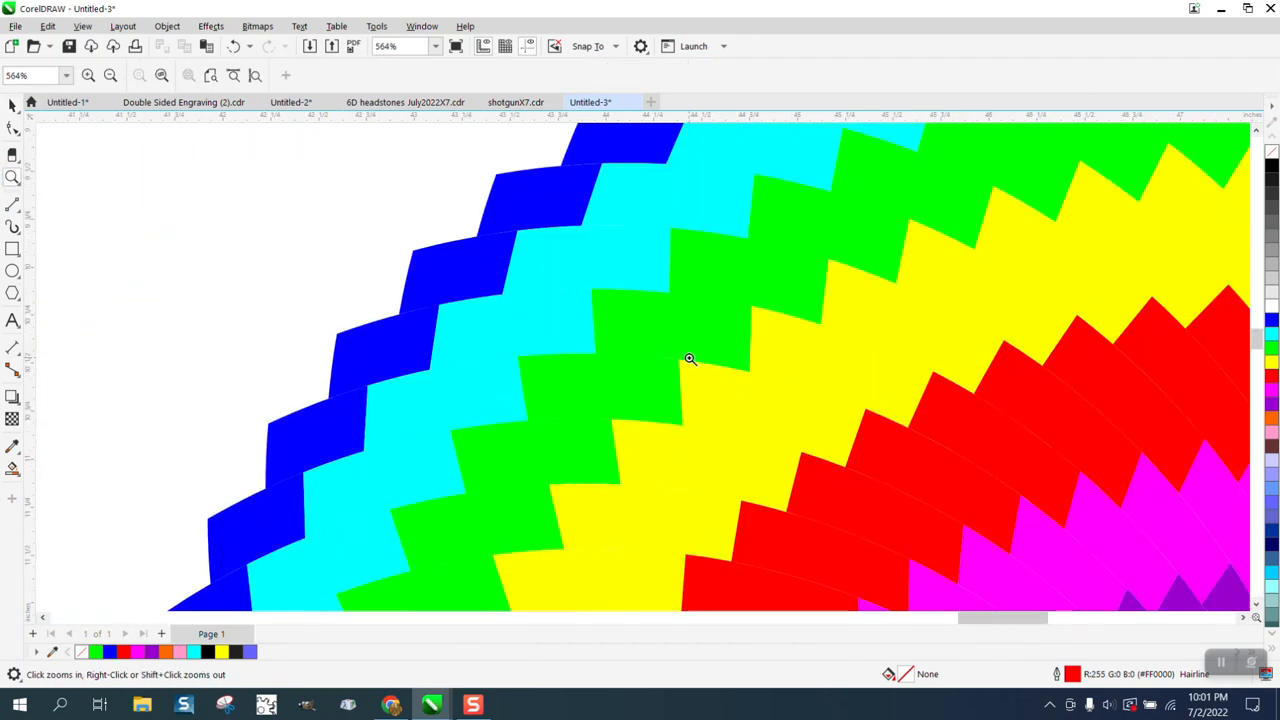
scroll(690, 358, "down", 3)
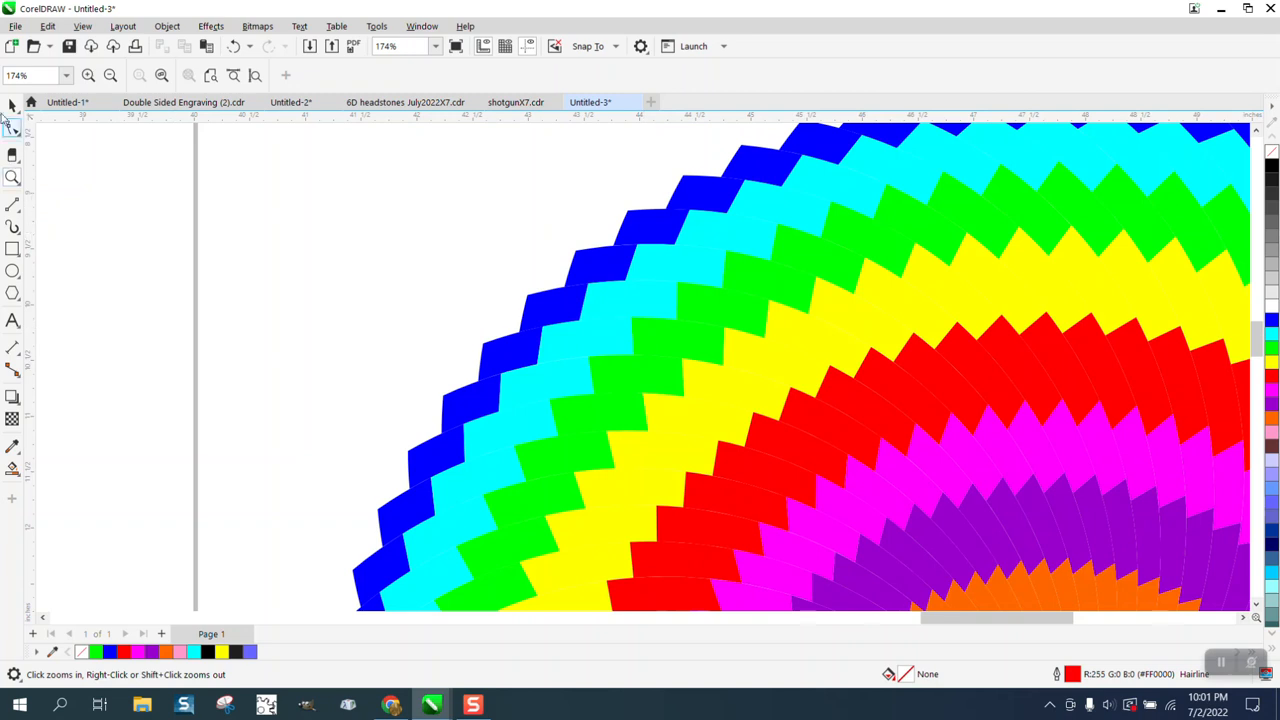
left_click(12, 105)
left_click_drag(710, 307, 438, 314)
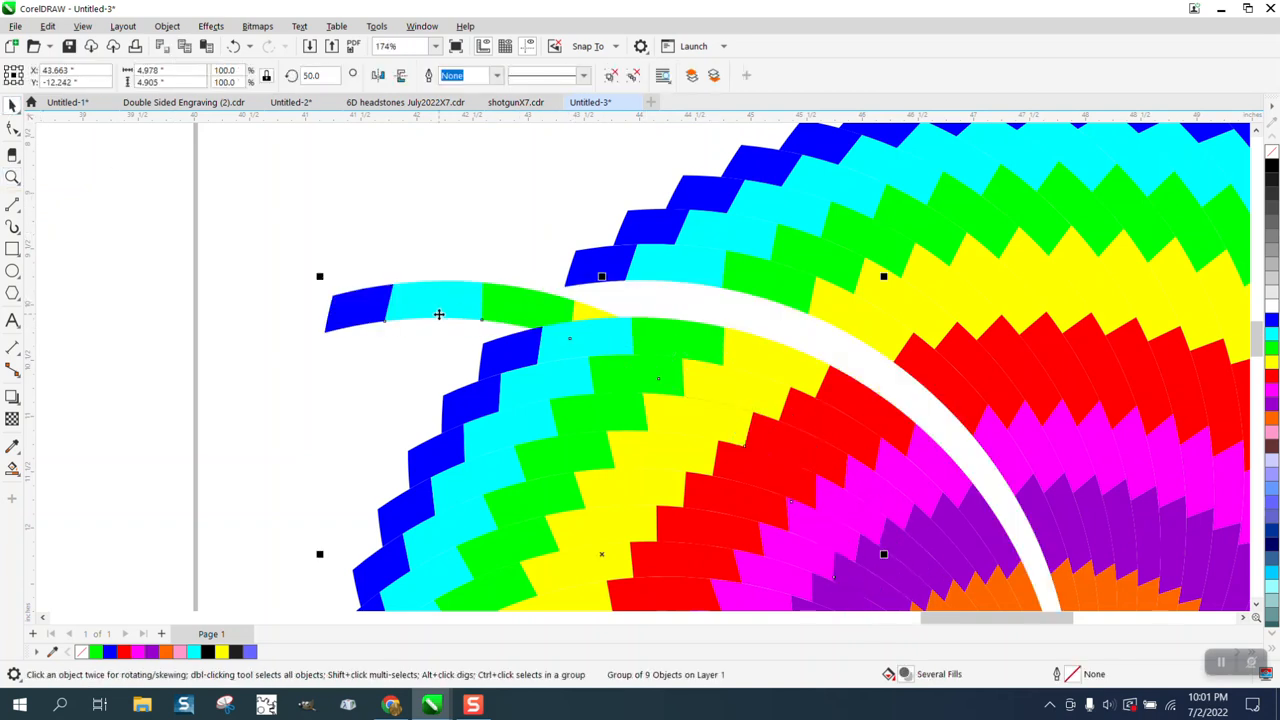
scroll(438, 314, "down", 3)
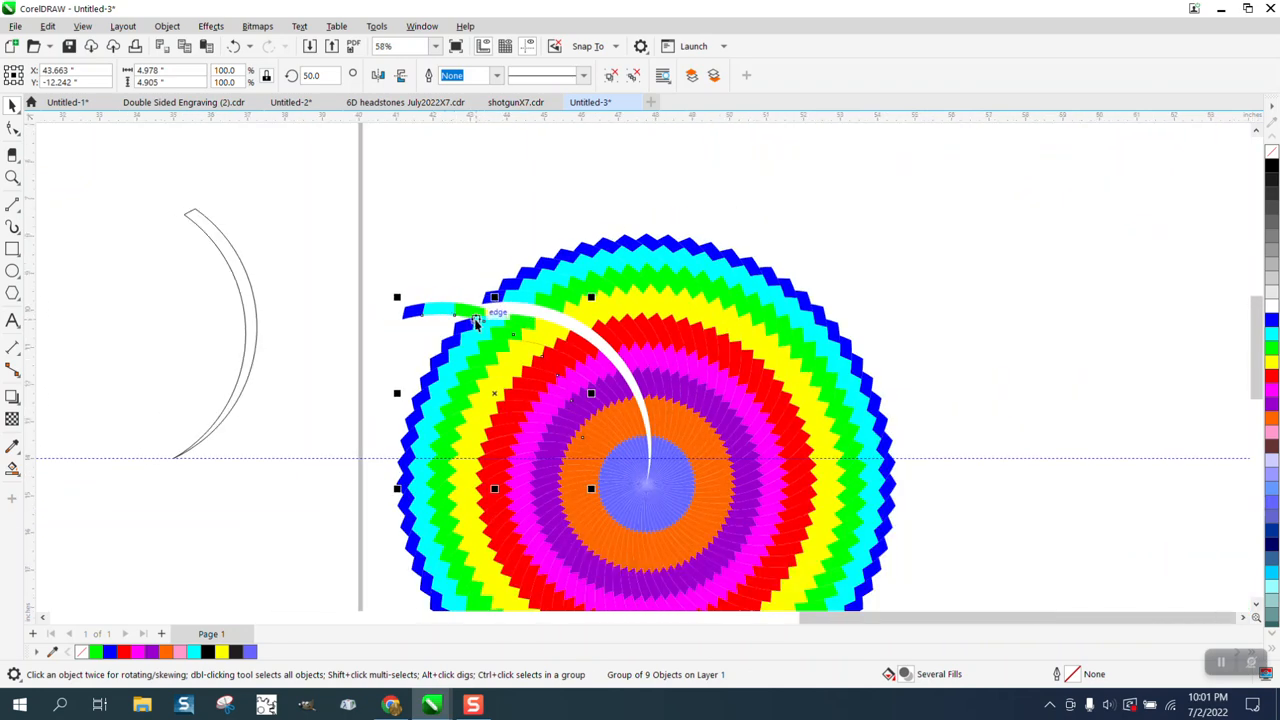
left_click_drag(476, 318, 936, 223)
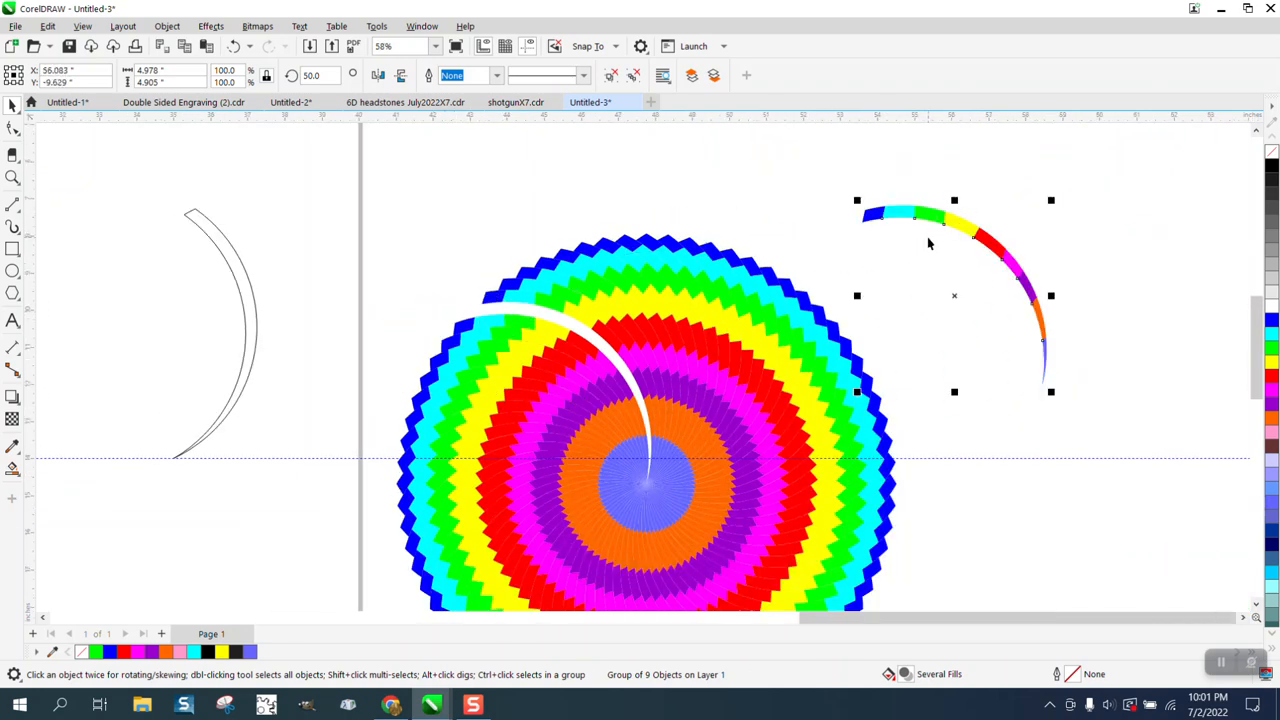
- Duplicate the loose curved segment, mirror the copy horizontally and move it sideways until the two narrow tips meet
key("plus")
left_click(376, 77)
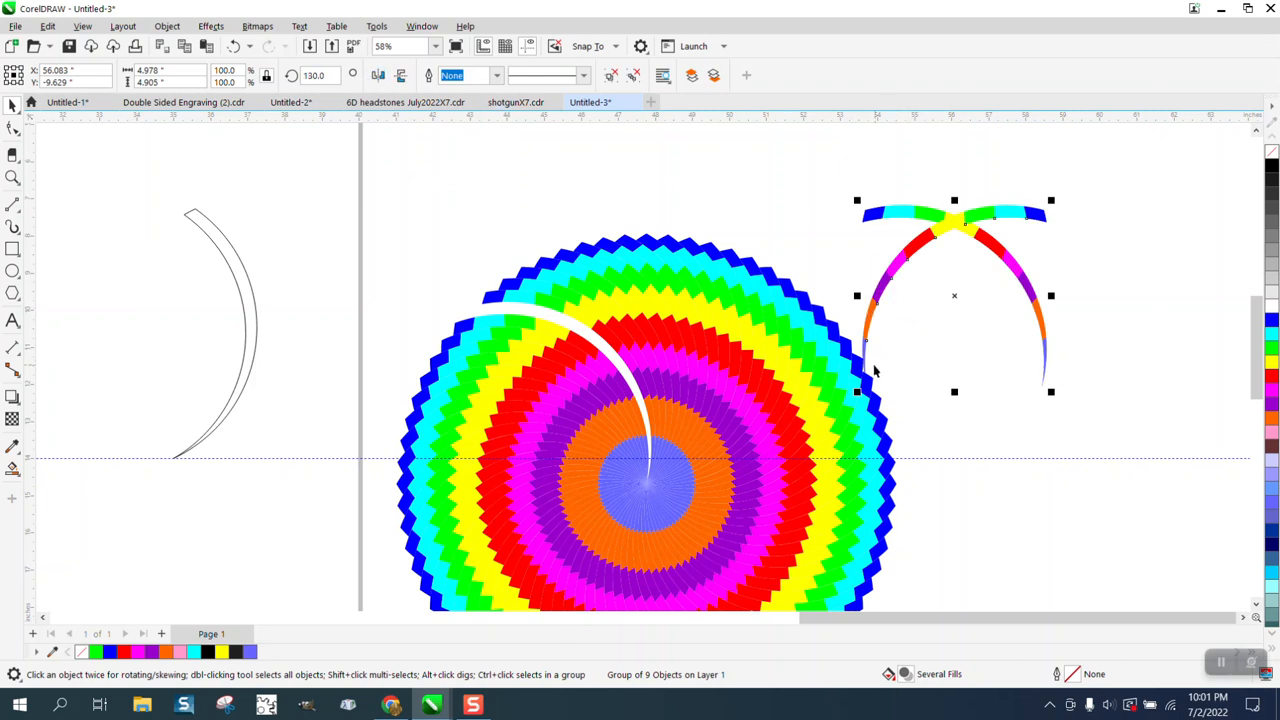
left_click_drag(875, 366, 1041, 388)
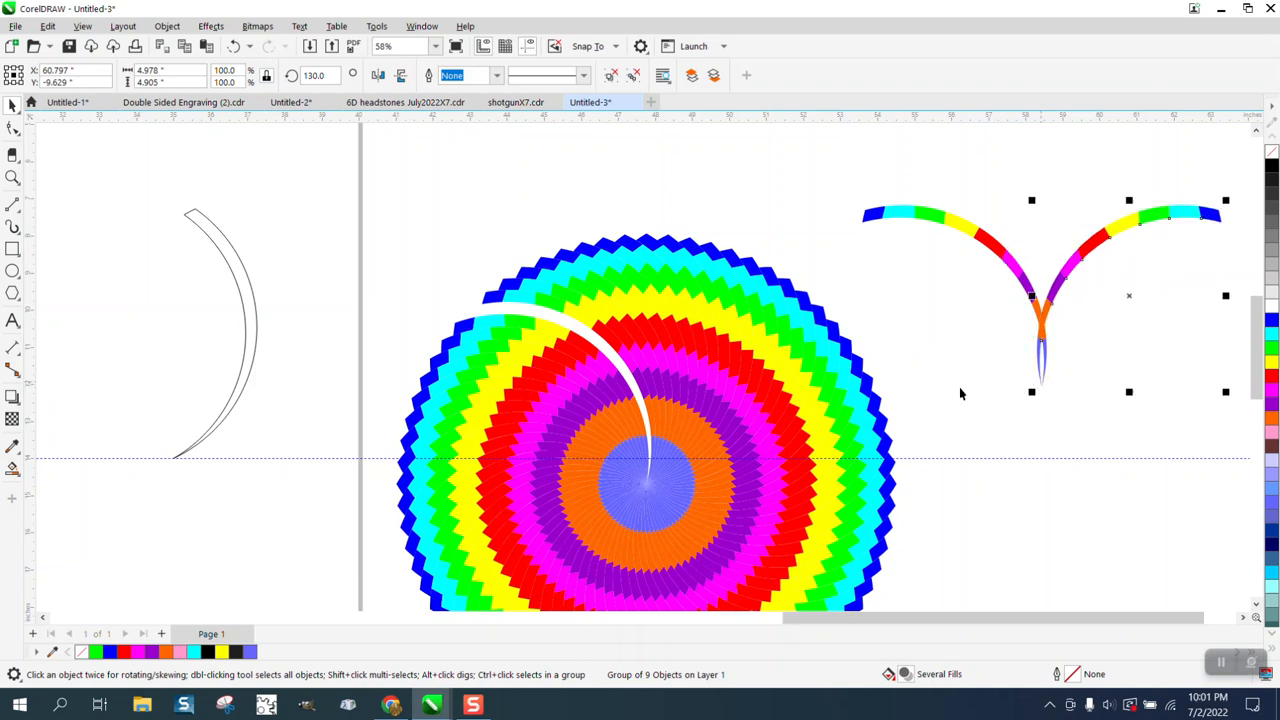
- Select both loose curved segments and add a vertically mirrored copy of the pair to form a crossed, X-like figure
scroll(960, 393, "down", 2)
left_click_drag(837, 232, 1130, 436)
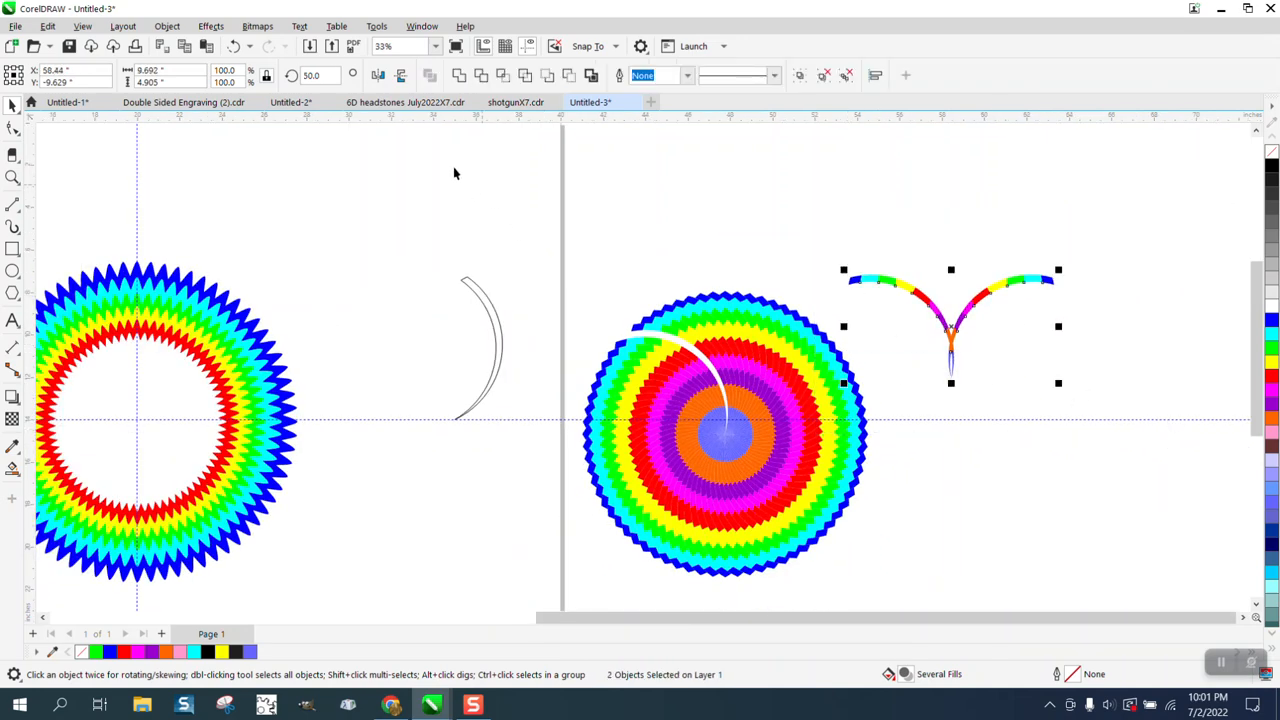
left_click(401, 76)
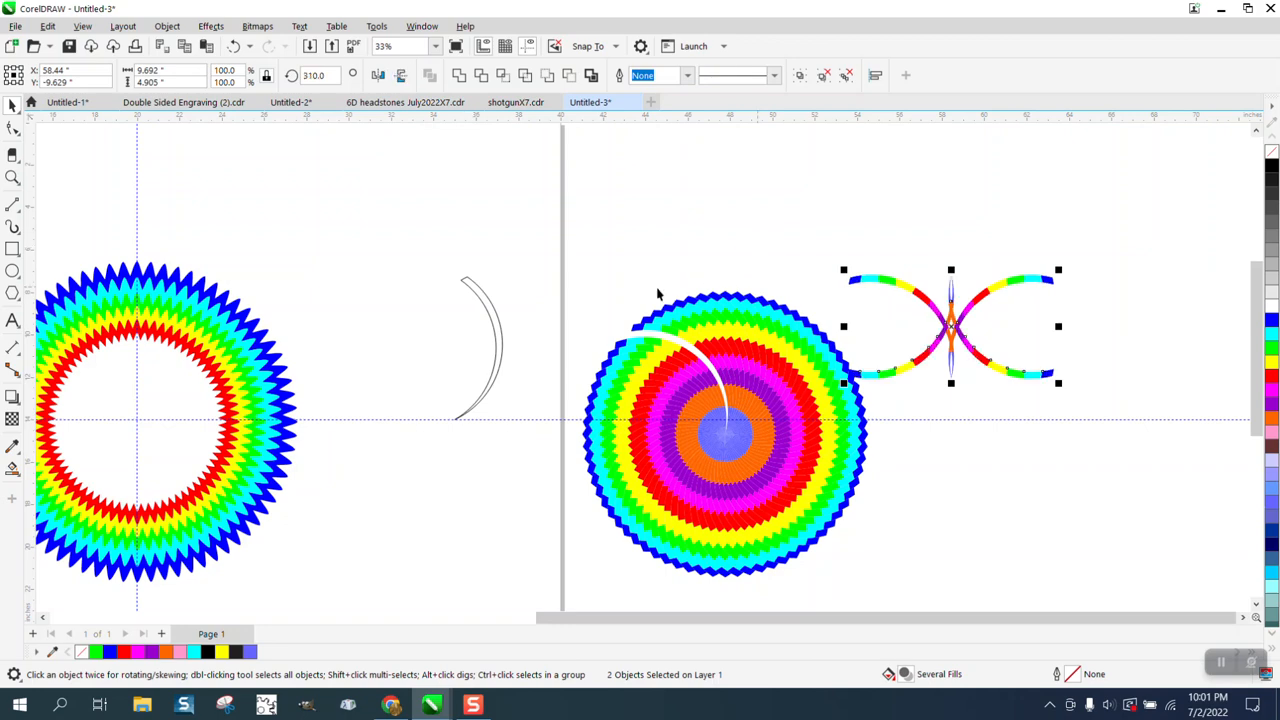
left_click(12, 177)
left_click_drag(837, 232, 1121, 410)
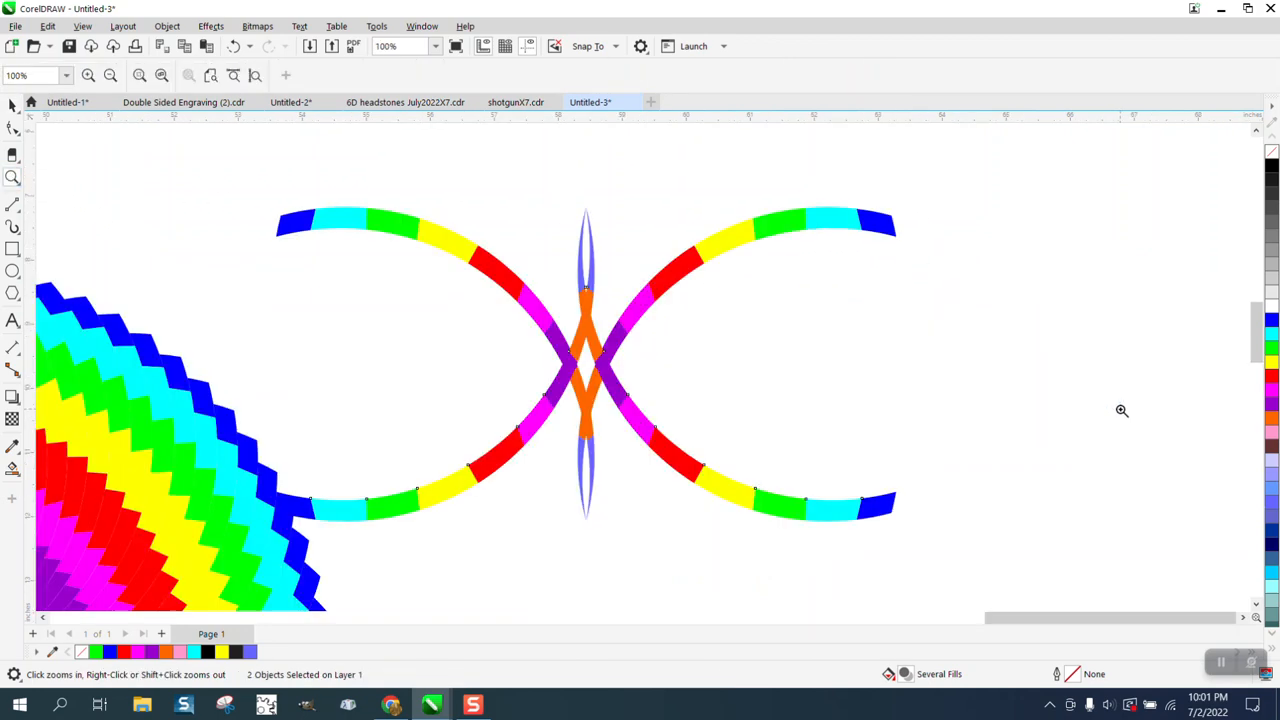
scroll(1121, 410, "down", 3)
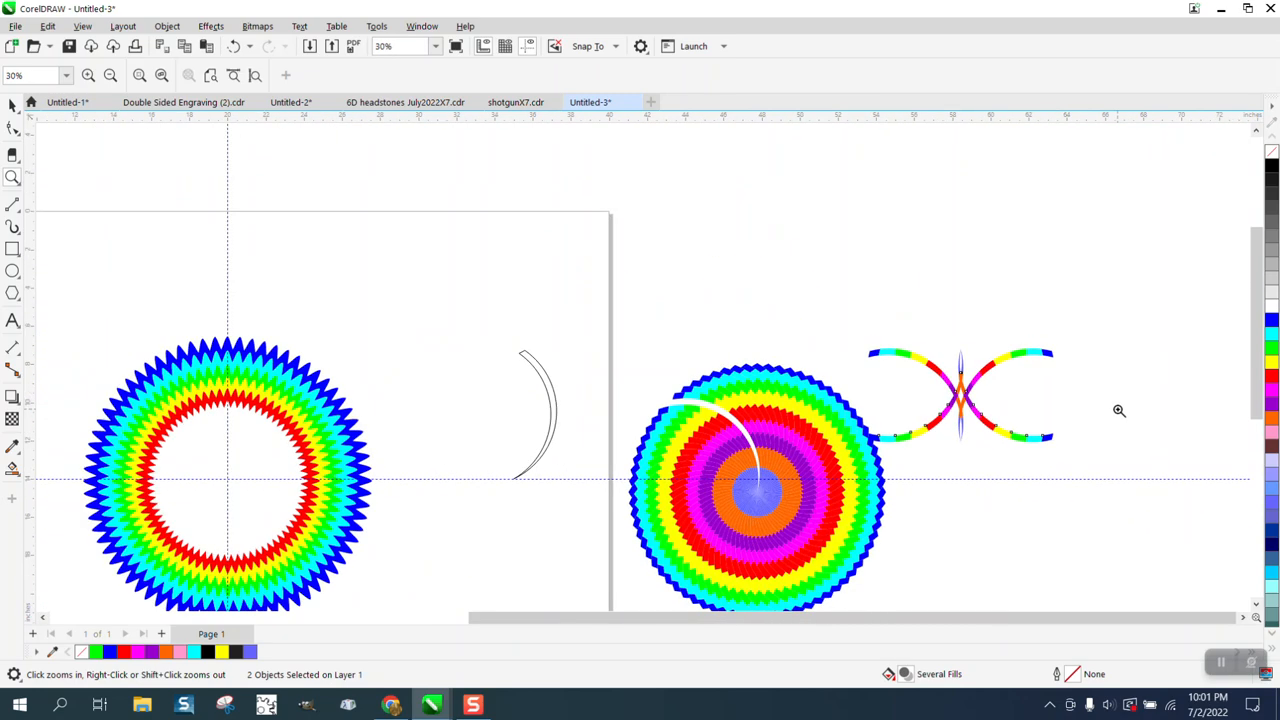